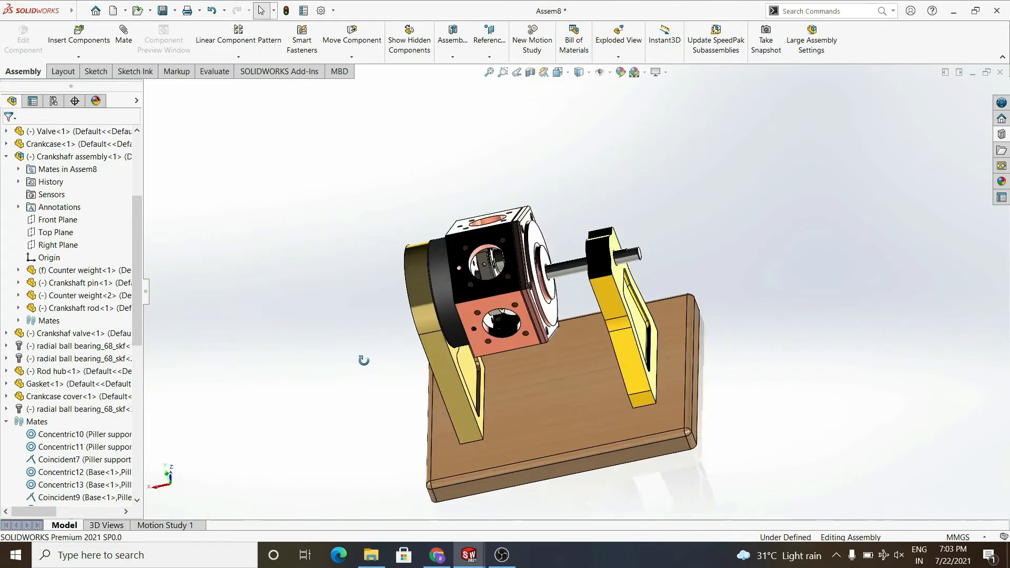
Step: Insert the hub pin part into the assembly beside the engine and hide the crankcase
{"action": "left_click", "coordinate": [371, 555]}
{"action": "left_click_drag", "start_coordinate": [934, 424], "coordinate": [535, 143]}
{"action": "right_click", "coordinate": [352, 203]}
{"action": "left_click", "coordinate": [423, 156]}
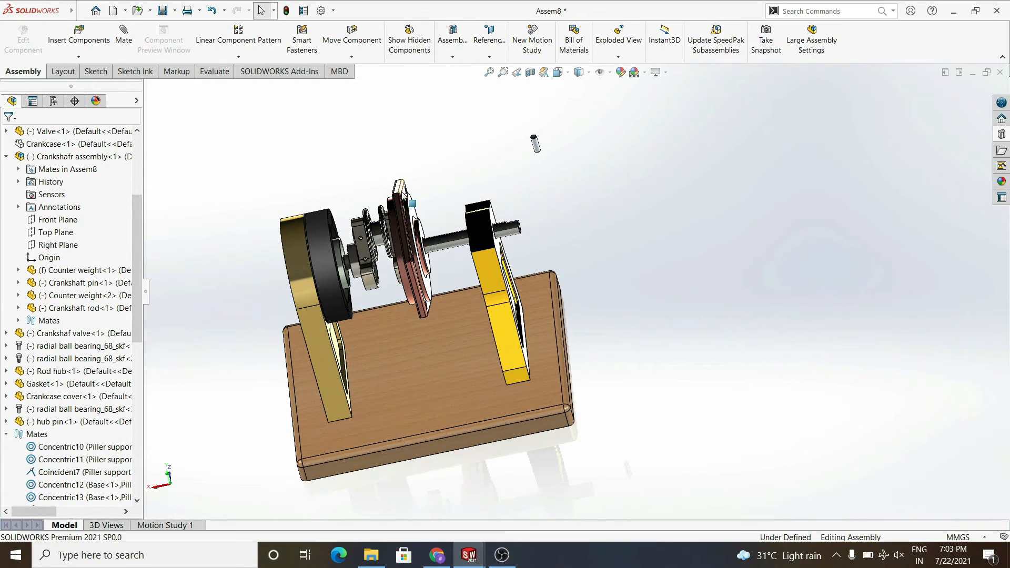
Step: Make the hub pin's cylindrical face concentric with one of the small holes in the rod hub
{"action": "scroll", "coordinate": [407, 176], "scroll_direction": "down", "scroll_amount": 3}
{"action": "scroll", "coordinate": [568, 150], "scroll_direction": "down", "scroll_amount": 3}
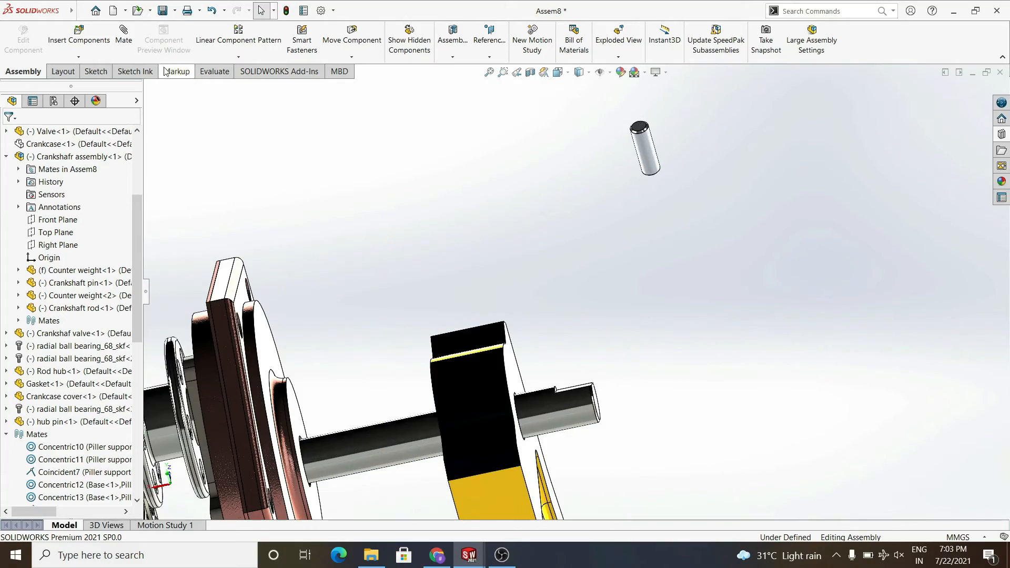
{"action": "left_click", "coordinate": [650, 151]}
{"action": "scroll", "coordinate": [468, 324], "scroll_direction": "down", "scroll_amount": 5}
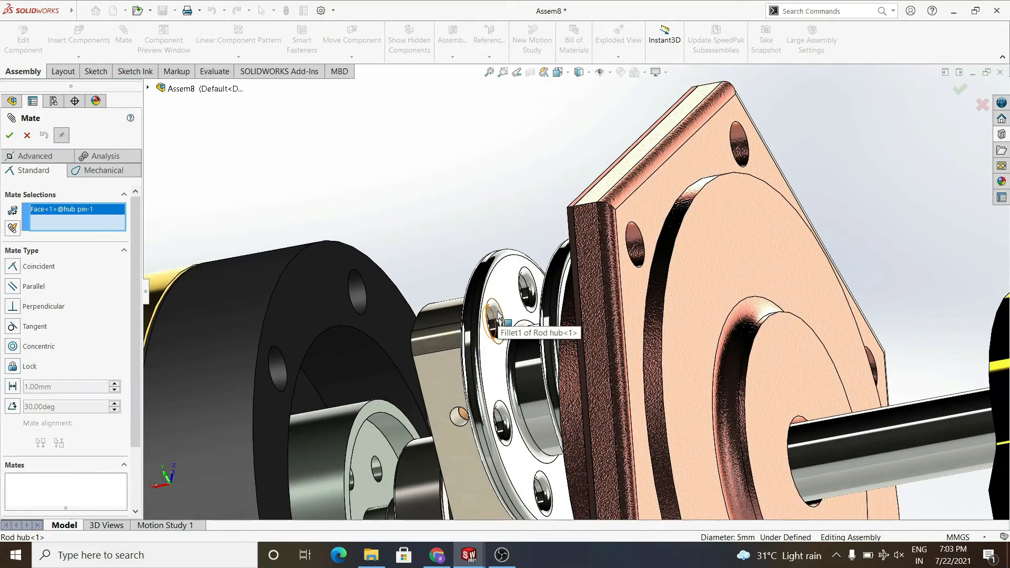
{"action": "left_click", "coordinate": [498, 315]}
{"action": "left_click", "coordinate": [472, 332]}
{"action": "scroll", "coordinate": [534, 330], "scroll_direction": "down", "scroll_amount": 3}
{"action": "middle_click_drag", "start_coordinate": [458, 350], "coordinate": [545, 336]}
{"action": "scroll", "coordinate": [560, 380], "scroll_direction": "up", "scroll_amount": 5}
{"action": "scroll", "coordinate": [560, 380], "scroll_direction": "down", "scroll_amount": 5}
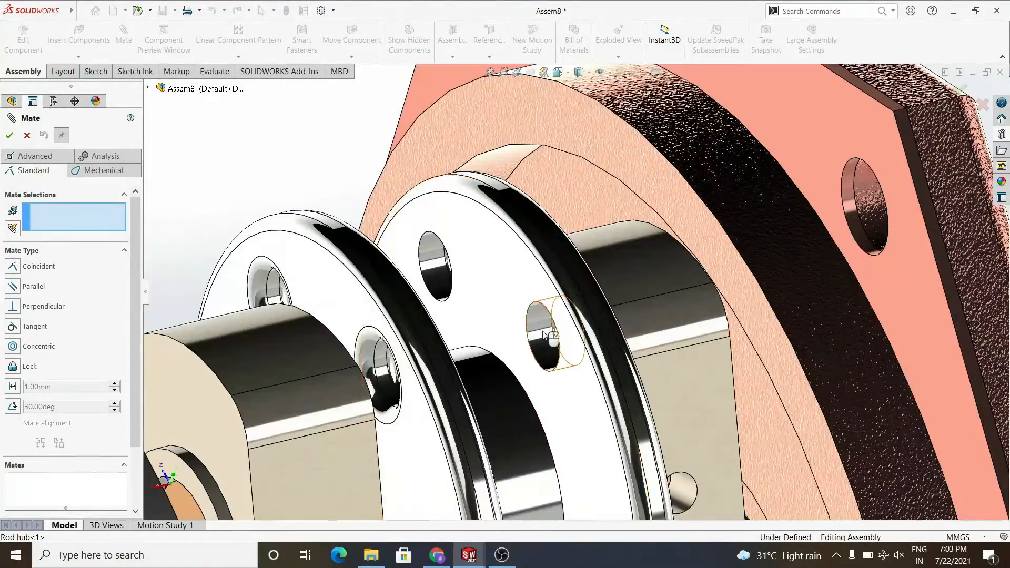
{"action": "left_click", "coordinate": [543, 335]}
{"action": "scroll", "coordinate": [543, 335], "scroll_direction": "up", "scroll_amount": 5}
{"action": "left_click", "coordinate": [895, 99]}
{"action": "left_click", "coordinate": [994, 91]}
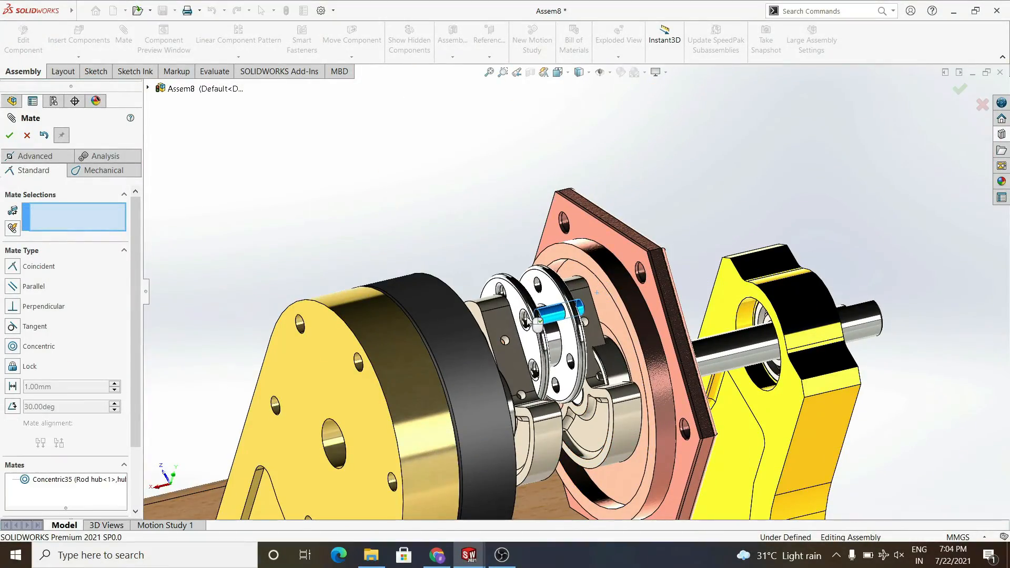
Step: Mate the hub pin's end face coincident with the rod hub's face and finish mating
{"action": "scroll", "coordinate": [531, 337], "scroll_direction": "down", "scroll_amount": 3}
{"action": "middle_click_drag", "start_coordinate": [531, 338], "coordinate": [476, 367]}
{"action": "left_click", "coordinate": [510, 287]}
{"action": "scroll", "coordinate": [379, 297], "scroll_direction": "down", "scroll_amount": 5}
{"action": "left_click", "coordinate": [453, 286]}
{"action": "right_click", "coordinate": [453, 286]}
{"action": "scroll", "coordinate": [453, 286], "scroll_direction": "up", "scroll_amount": 5}
{"action": "middle_click_drag", "start_coordinate": [453, 286], "coordinate": [562, 231]}
{"action": "scroll", "coordinate": [492, 292], "scroll_direction": "up", "scroll_amount": 2}
{"action": "key", "text": "Escape"}
Step: Set up a circular component pattern of the hub pin with 6 equally spaced instances over 360 degrees
{"action": "left_click", "coordinate": [239, 57]}
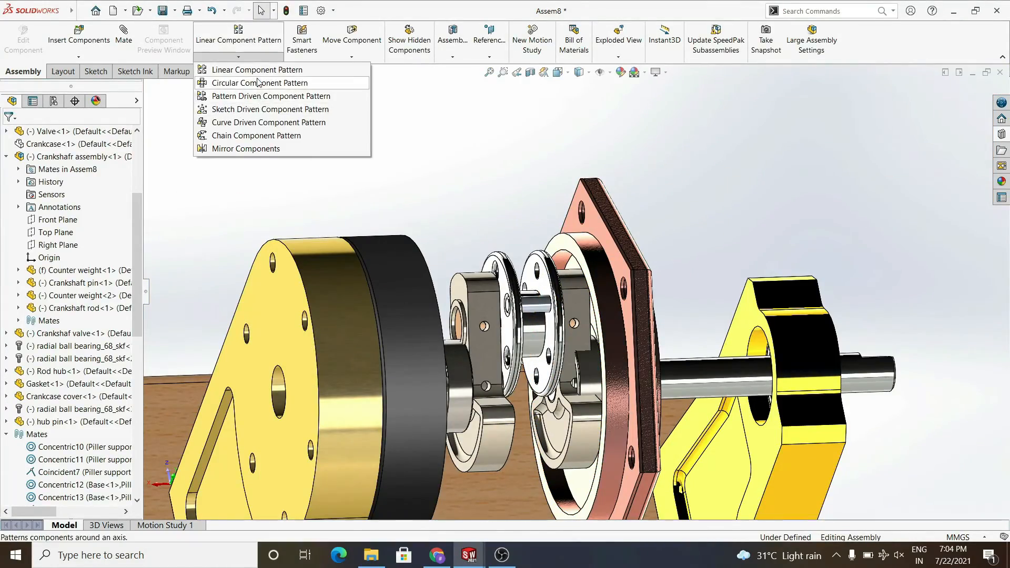
{"action": "left_click", "coordinate": [258, 82]}
{"action": "left_click", "coordinate": [538, 311]}
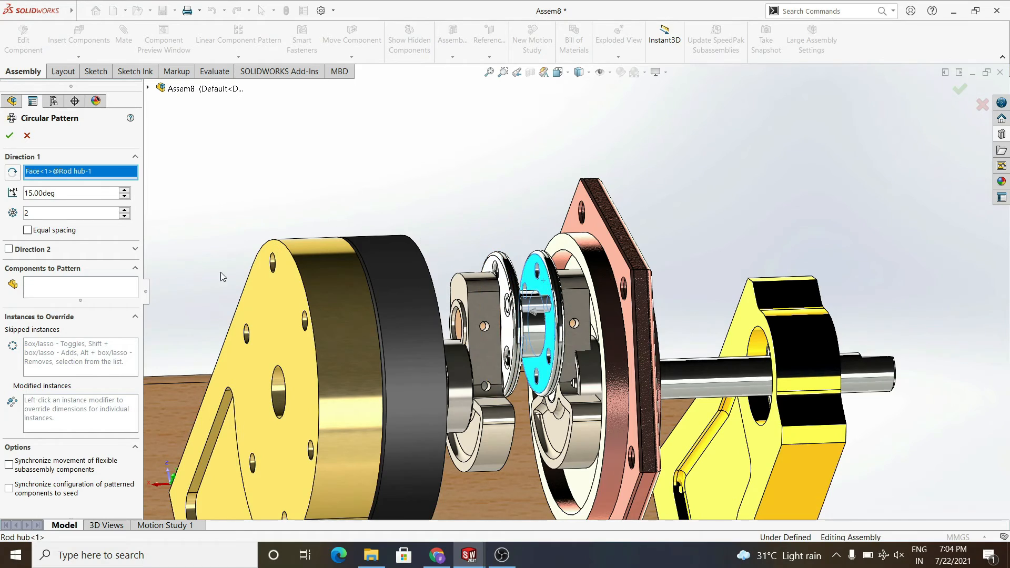
{"action": "left_click", "coordinate": [538, 310]}
{"action": "left_click", "coordinate": [37, 209]}
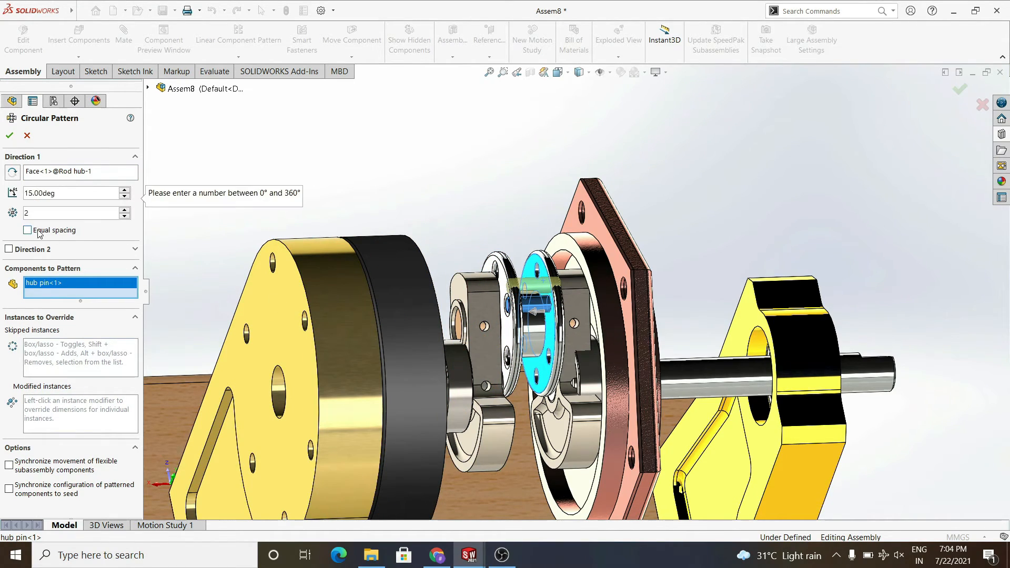
{"action": "middle_click_drag", "start_coordinate": [545, 326], "coordinate": [547, 358]}
Step: Replace the hub pin pattern's axis reference with the rod hub's round outer face and create the pattern
{"action": "right_click", "coordinate": [87, 170]}
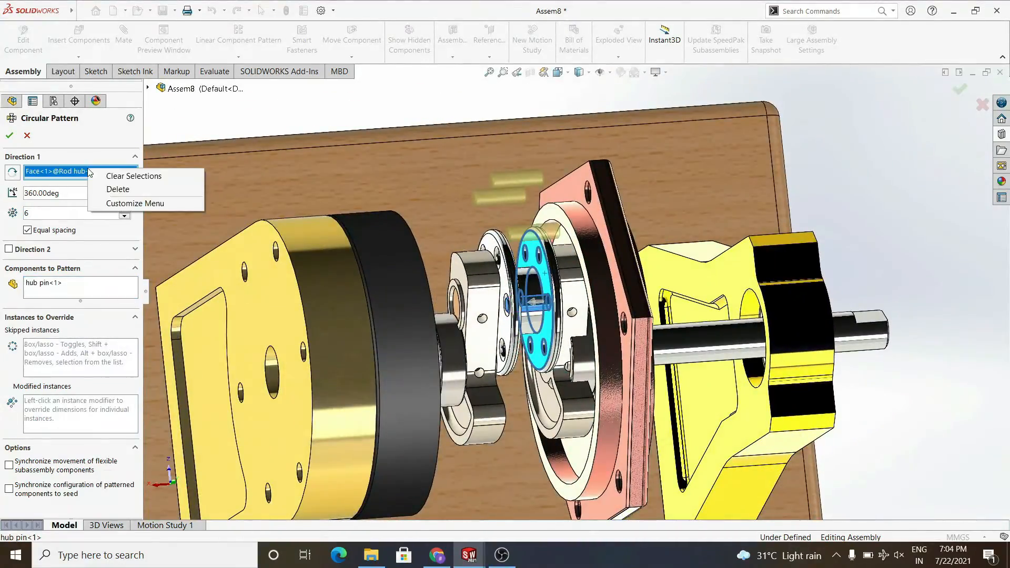
{"action": "left_click", "coordinate": [118, 176]}
{"action": "scroll", "coordinate": [552, 243], "scroll_direction": "down", "scroll_amount": 4}
{"action": "left_click", "coordinate": [558, 248]}
{"action": "scroll", "coordinate": [558, 252], "scroll_direction": "up", "scroll_amount": 3}
{"action": "middle_click_drag", "start_coordinate": [563, 295], "coordinate": [505, 390]}
{"action": "left_click", "coordinate": [9, 136]}
Step: Hide the crankcase cover and the gasket behind it
{"action": "scroll", "coordinate": [528, 316], "scroll_direction": "up", "scroll_amount": 3}
{"action": "middle_click_drag", "start_coordinate": [529, 316], "coordinate": [547, 333]}
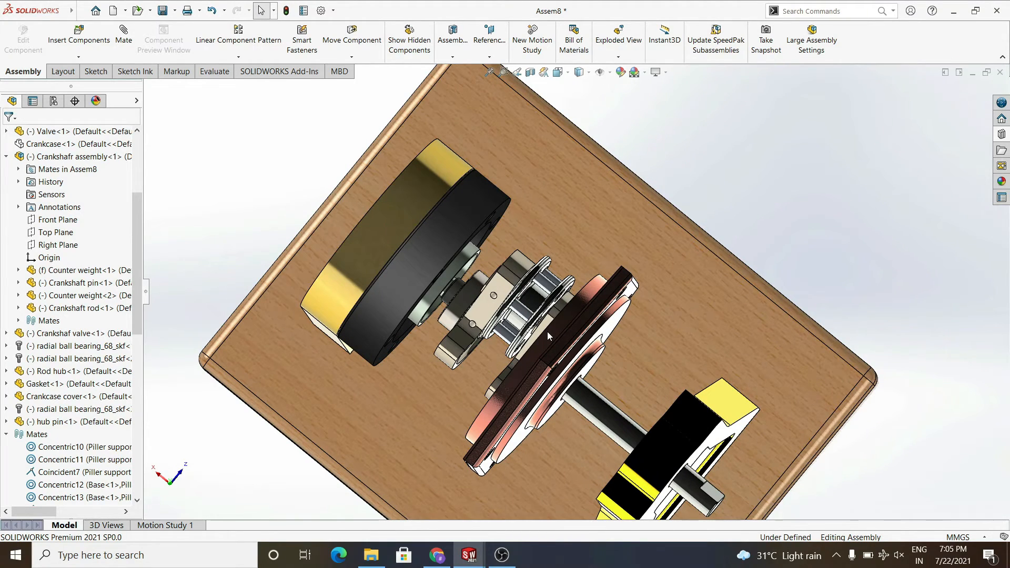
{"action": "scroll", "coordinate": [547, 332], "scroll_direction": "up", "scroll_amount": 3}
{"action": "middle_click_drag", "start_coordinate": [547, 331], "coordinate": [571, 226]}
{"action": "right_click", "coordinate": [571, 226]}
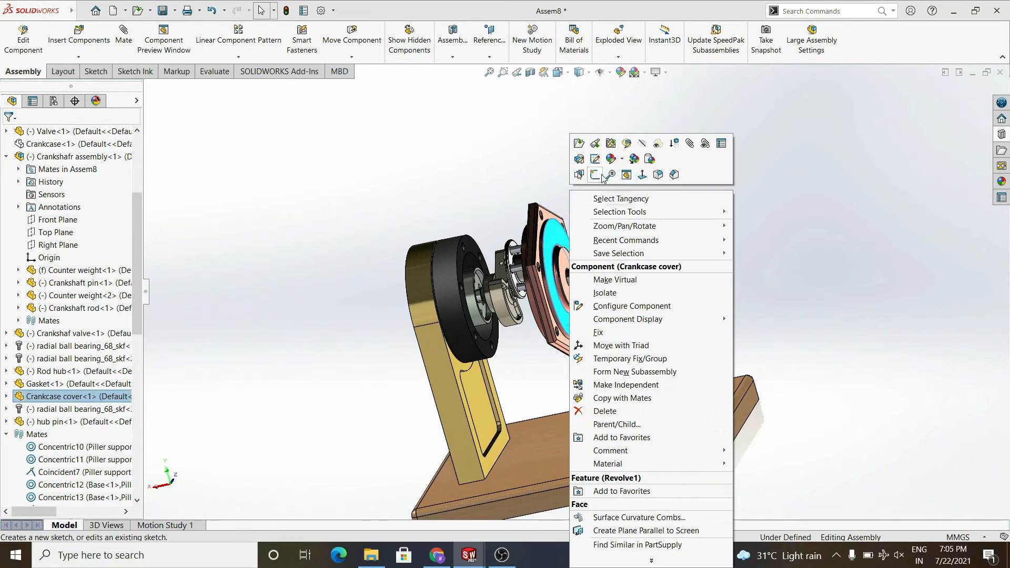
{"action": "left_click", "coordinate": [643, 143]}
{"action": "right_click", "coordinate": [567, 229]}
{"action": "left_click", "coordinate": [638, 156]}
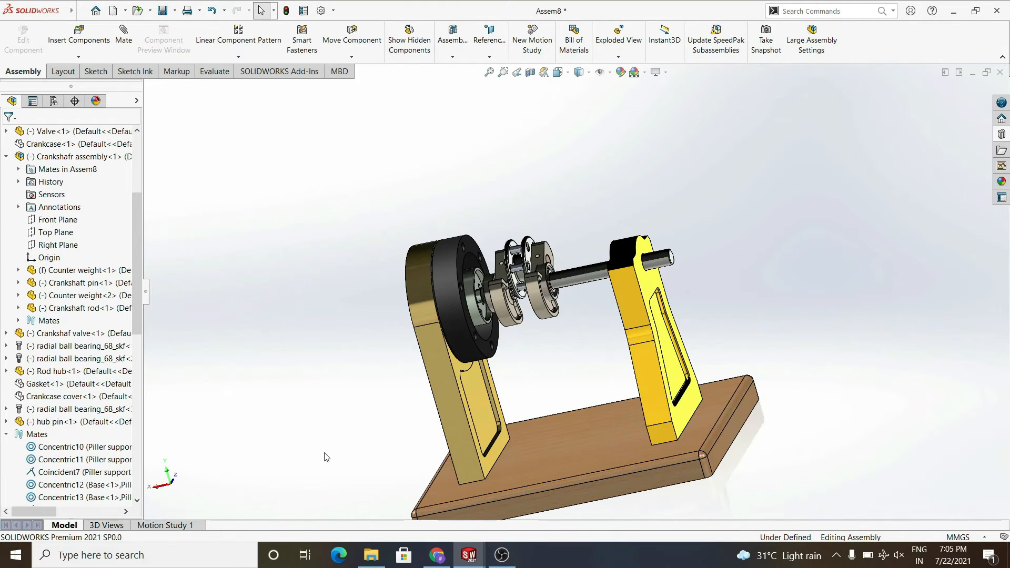
Step: Collapse the crankshaft subassembly in the tree and show the hidden crankcase
{"action": "left_click", "coordinate": [6, 156]}
{"action": "right_click", "coordinate": [29, 145]}
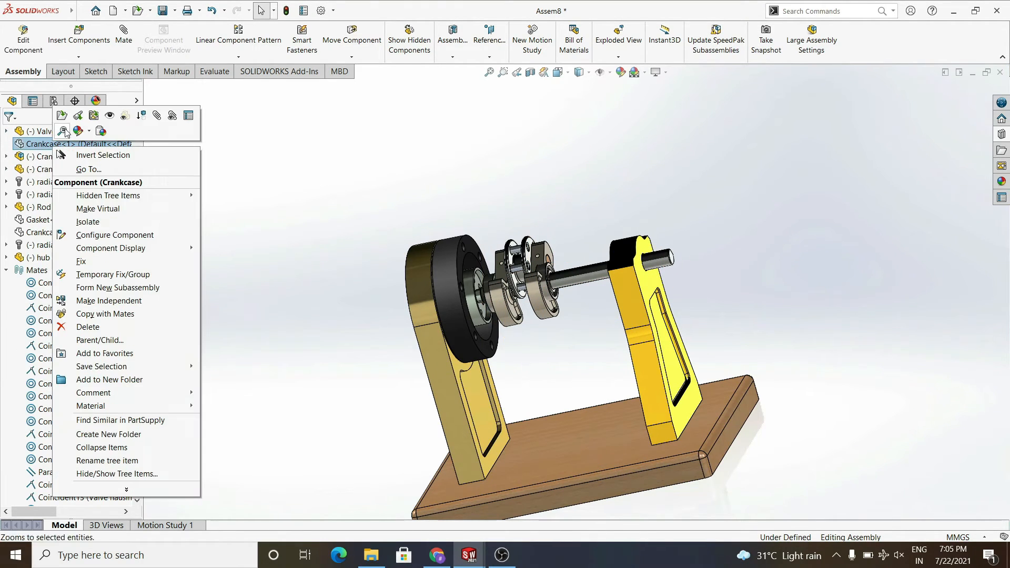
{"action": "left_click", "coordinate": [100, 98]}
Step: Insert the cylinder body part from the 6 Cylinder engine folder, placing it above the crankcase
{"action": "left_click", "coordinate": [373, 562]}
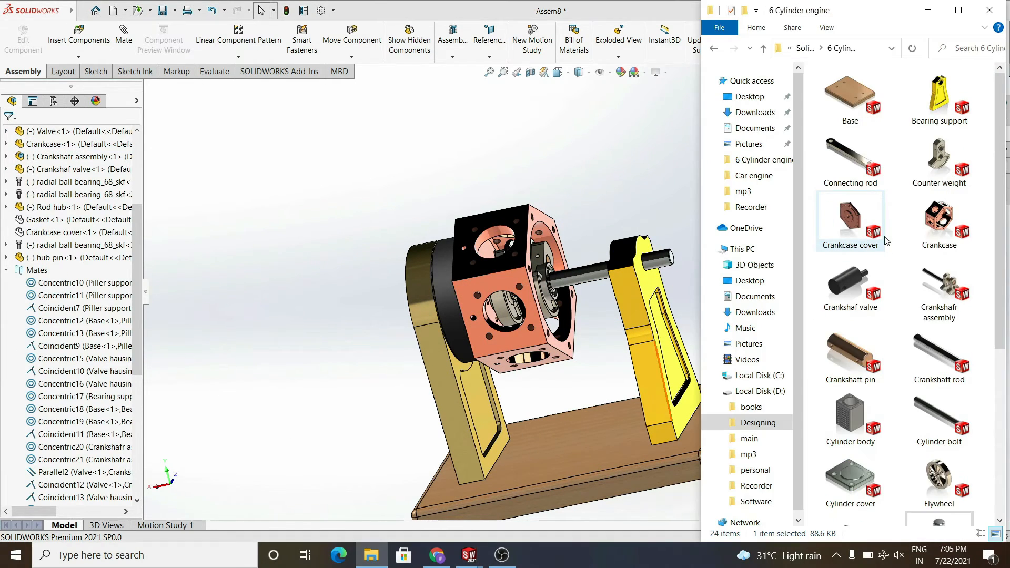
{"action": "scroll", "coordinate": [884, 247], "scroll_direction": "down", "scroll_amount": 5}
{"action": "left_click_drag", "start_coordinate": [853, 121], "coordinate": [497, 149]}
{"action": "left_click", "coordinate": [586, 207]}
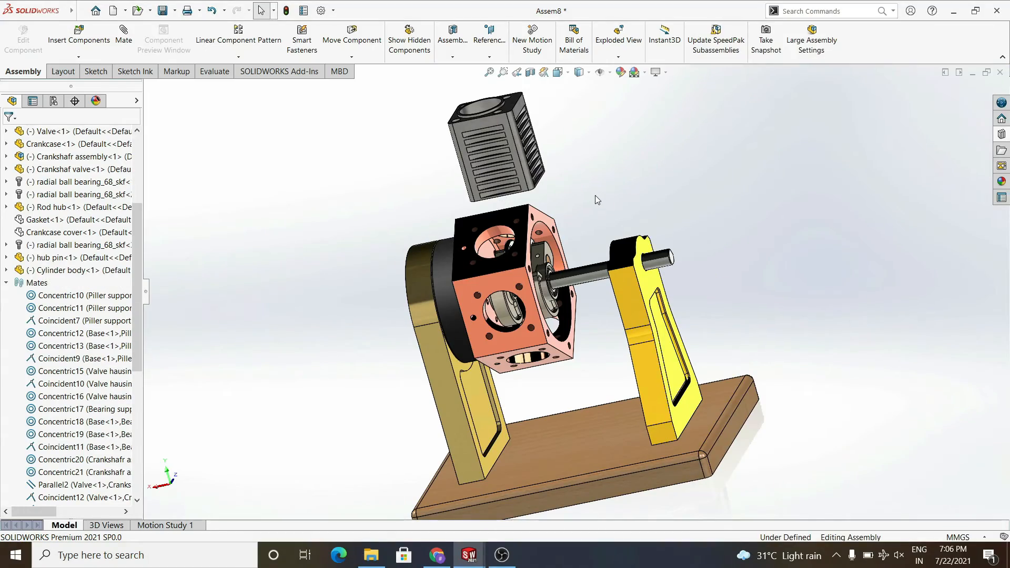
Step: Try to make a corner hole of the cylinder body concentric with a tapped hole in the crankcase
{"action": "scroll", "coordinate": [552, 166], "scroll_direction": "up", "scroll_amount": 1}
{"action": "scroll", "coordinate": [518, 250], "scroll_direction": "down", "scroll_amount": 6}
{"action": "left_click", "coordinate": [596, 312]}
{"action": "scroll", "coordinate": [597, 310], "scroll_direction": "up", "scroll_amount": 4}
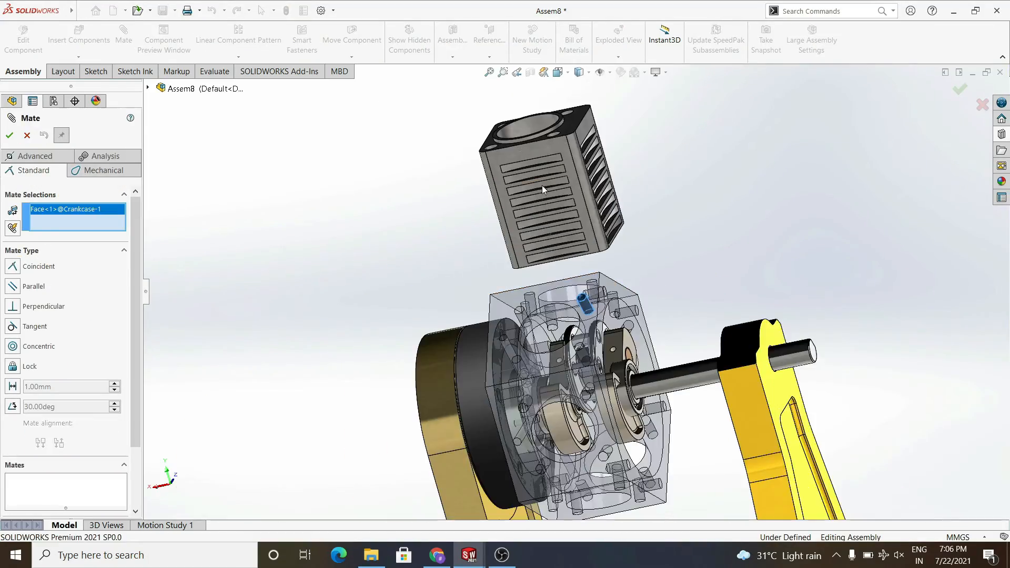
{"action": "middle_click_drag", "start_coordinate": [541, 185], "coordinate": [551, 252]}
{"action": "scroll", "coordinate": [544, 187], "scroll_direction": "down", "scroll_amount": 6}
{"action": "left_click", "coordinate": [542, 186]}
{"action": "scroll", "coordinate": [542, 188], "scroll_direction": "up", "scroll_amount": 5}
{"action": "middle_click_drag", "start_coordinate": [614, 340], "coordinate": [508, 242]}
{"action": "left_click", "coordinate": [669, 157]}
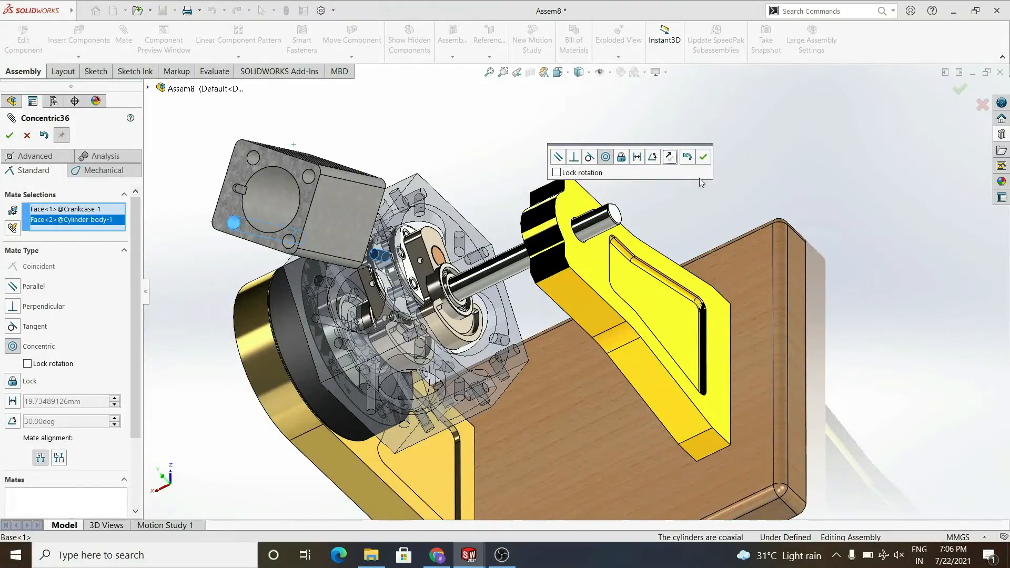
{"action": "left_click", "coordinate": [703, 157]}
Step: Try a parallel mate between a second crankcase hole and the cylinder body, and discard the mates
{"action": "scroll", "coordinate": [421, 322], "scroll_direction": "down", "scroll_amount": 6}
{"action": "left_click", "coordinate": [455, 339]}
{"action": "scroll", "coordinate": [455, 339], "scroll_direction": "up", "scroll_amount": 6}
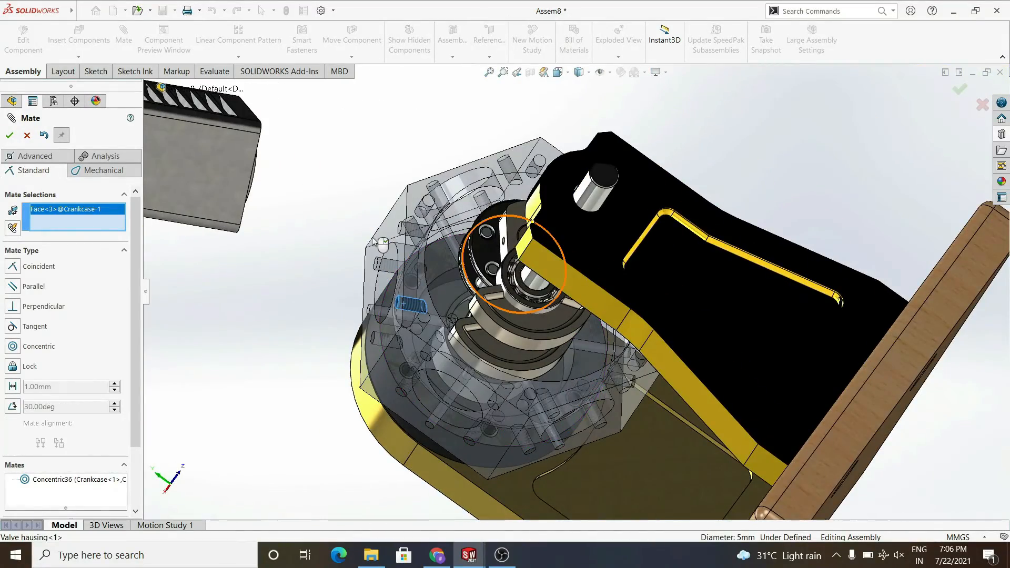
{"action": "scroll", "coordinate": [377, 247], "scroll_direction": "up", "scroll_amount": 5}
{"action": "middle_click_drag", "start_coordinate": [377, 247], "coordinate": [298, 188]}
{"action": "left_click", "coordinate": [306, 203]}
{"action": "scroll", "coordinate": [353, 242], "scroll_direction": "up", "scroll_amount": 4}
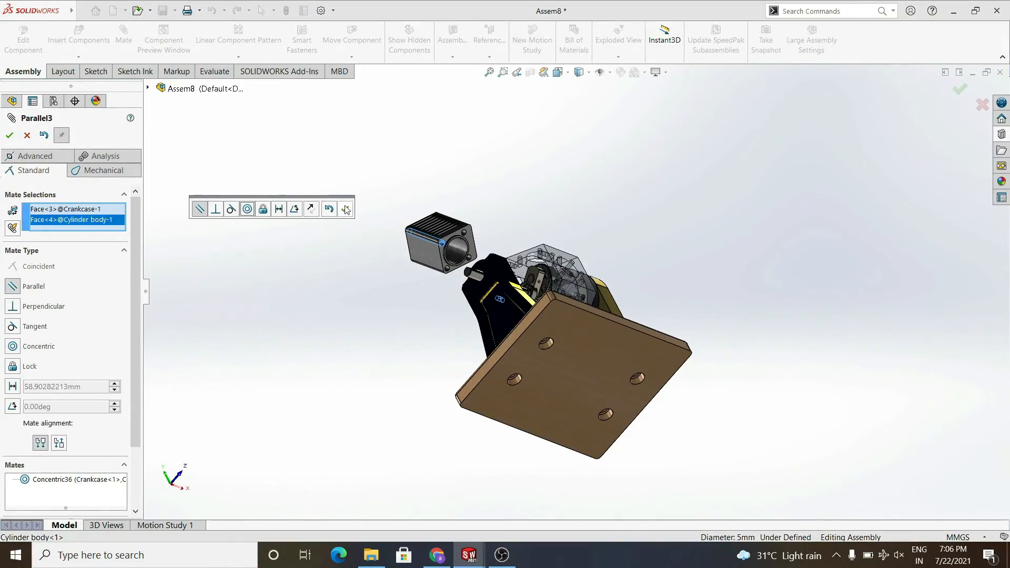
{"action": "left_click", "coordinate": [347, 209]}
{"action": "left_click", "coordinate": [44, 136]}
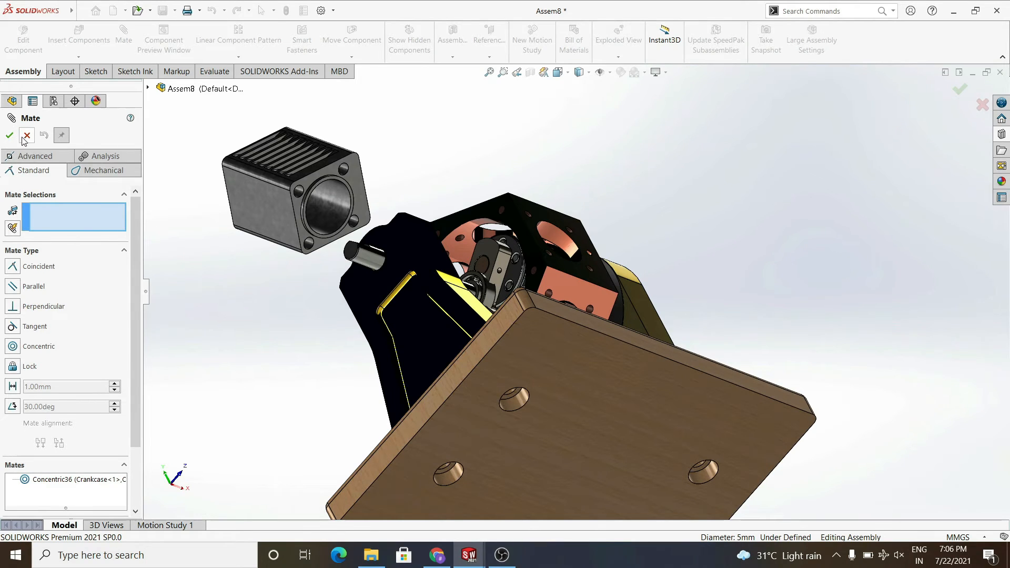
{"action": "left_click", "coordinate": [23, 138]}
Step: Open the crankcase part and edit Sketch3 of Cut-Extrude2, which defines the cylinder bore
{"action": "scroll", "coordinate": [327, 362], "scroll_direction": "up", "scroll_amount": 2}
{"action": "middle_click_drag", "start_coordinate": [327, 362], "coordinate": [459, 319]}
{"action": "right_click", "coordinate": [461, 319]}
{"action": "left_click", "coordinate": [493, 159]}
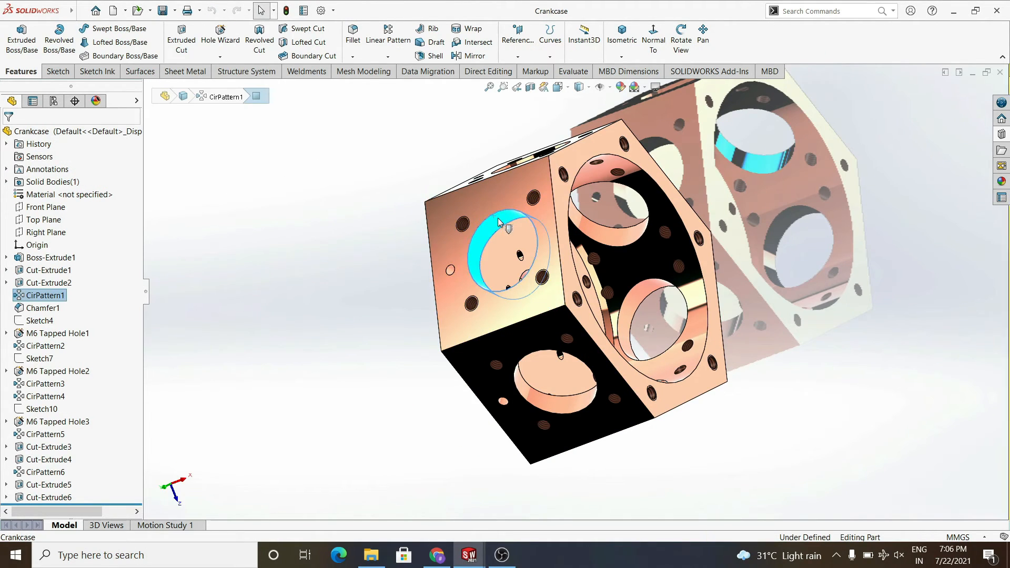
{"action": "left_click", "coordinate": [33, 284]}
{"action": "left_click", "coordinate": [6, 284]}
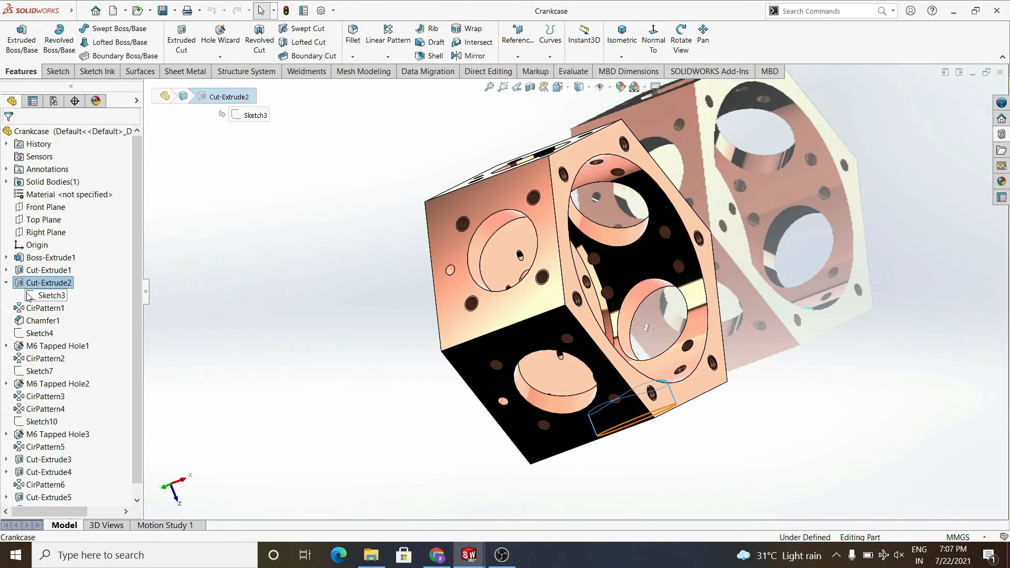
{"action": "left_click", "coordinate": [47, 296]}
{"action": "left_click", "coordinate": [61, 269]}
{"action": "left_click", "coordinate": [495, 91]}
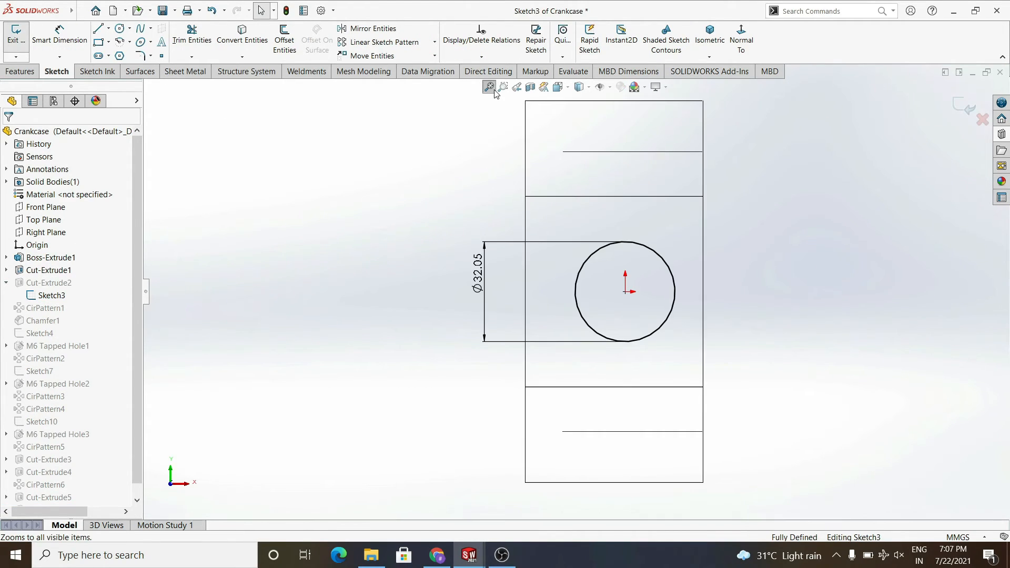
Step: Set the bore circle's diameter to 36 mm, exit the sketch and return to the assembly
{"action": "double_click", "coordinate": [483, 278]}
{"action": "type", "text": "36"}
{"action": "key", "text": "Return"}
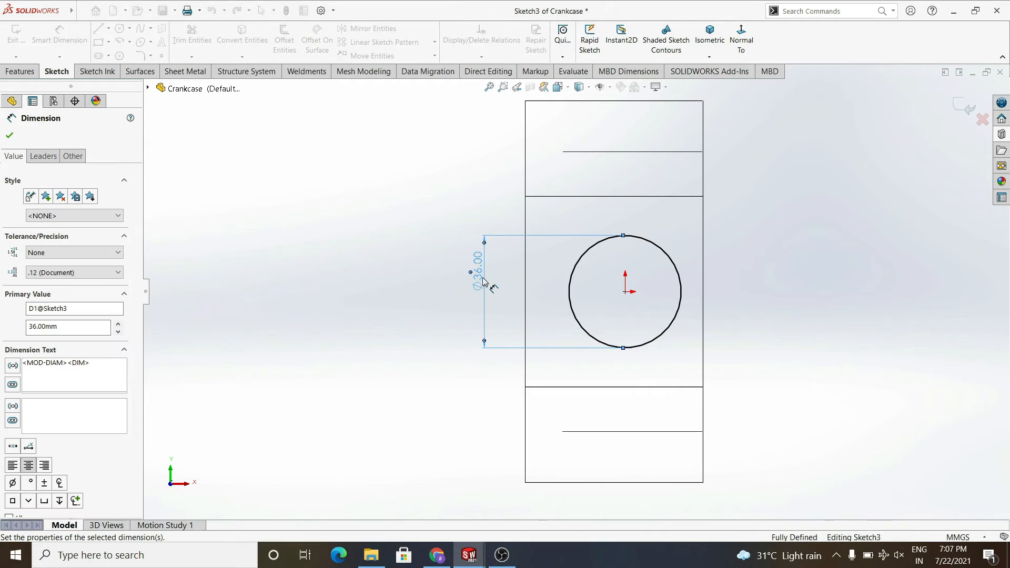
{"action": "left_click", "coordinate": [16, 41]}
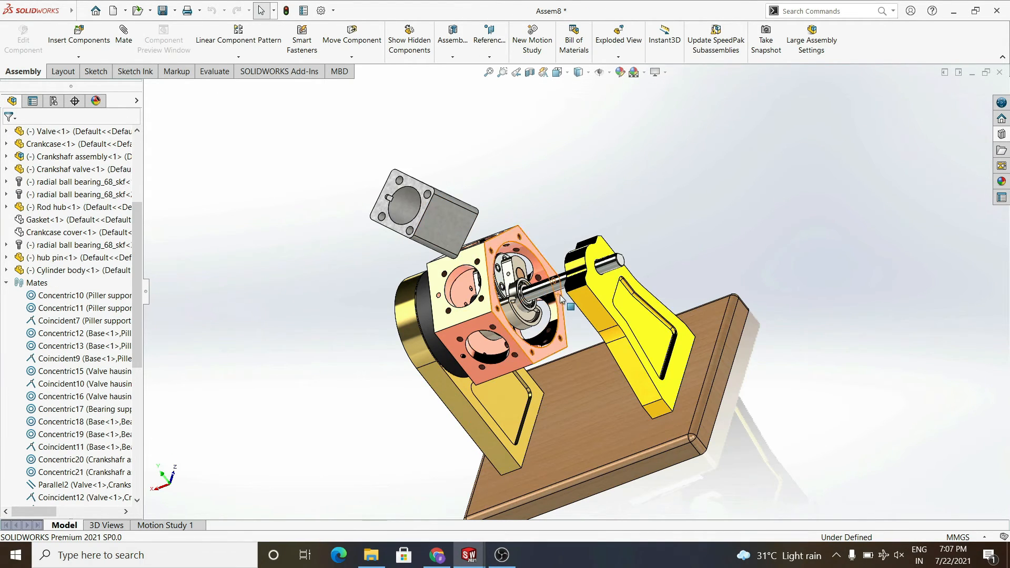
Step: Try a concentric mate between a tapped hole on the crankcase's side and a cylinder body corner hole
{"action": "middle_click_drag", "start_coordinate": [562, 299], "coordinate": [444, 271]}
{"action": "scroll", "coordinate": [444, 271], "scroll_direction": "down", "scroll_amount": 8}
{"action": "scroll", "coordinate": [180, 221], "scroll_direction": "up", "scroll_amount": 5}
{"action": "left_click", "coordinate": [124, 38]}
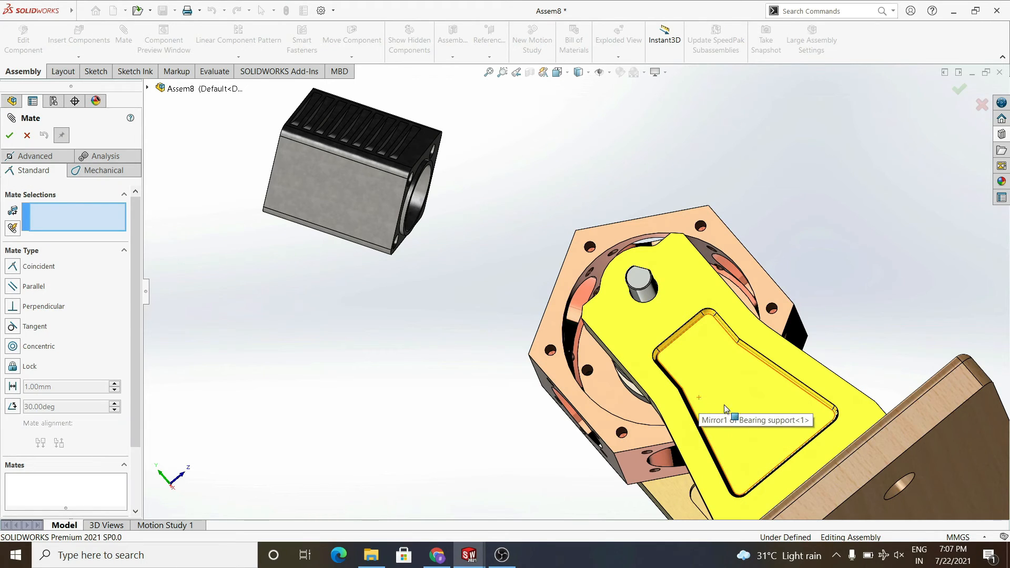
{"action": "scroll", "coordinate": [465, 212], "scroll_direction": "down", "scroll_amount": 4}
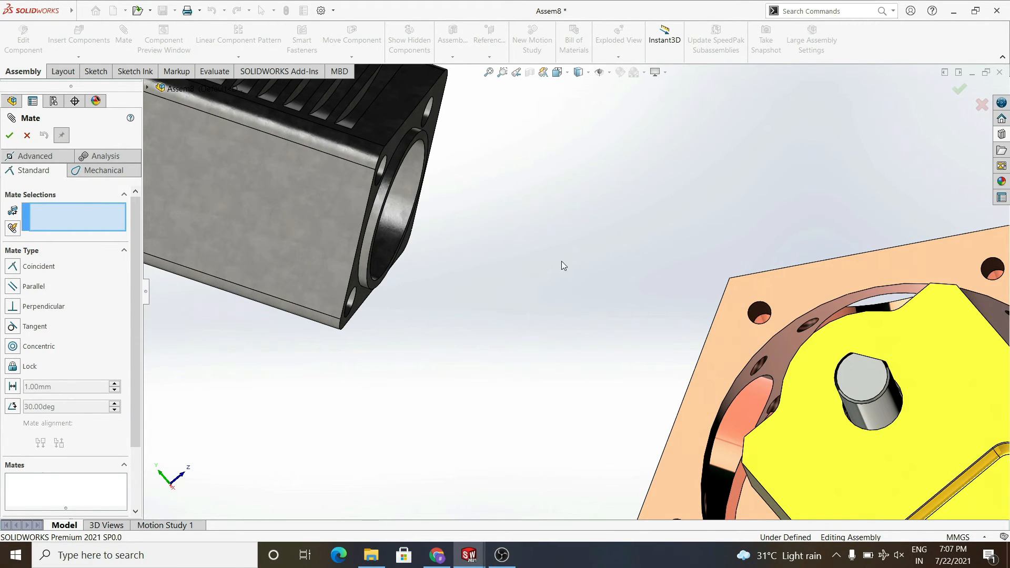
{"action": "middle_click_drag", "start_coordinate": [561, 261], "coordinate": [718, 355]}
{"action": "scroll", "coordinate": [567, 368], "scroll_direction": "down", "scroll_amount": 6}
{"action": "scroll", "coordinate": [581, 339], "scroll_direction": "up", "scroll_amount": 4}
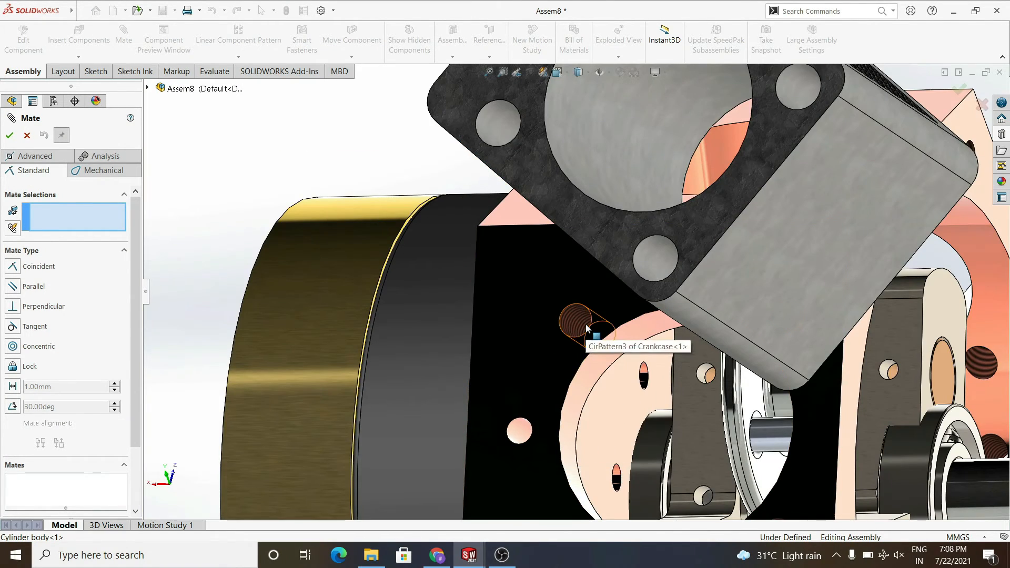
{"action": "left_click", "coordinate": [587, 328]}
{"action": "scroll", "coordinate": [587, 329], "scroll_direction": "up", "scroll_amount": 4}
{"action": "scroll", "coordinate": [542, 260], "scroll_direction": "down", "scroll_amount": 6}
{"action": "left_click", "coordinate": [542, 259]}
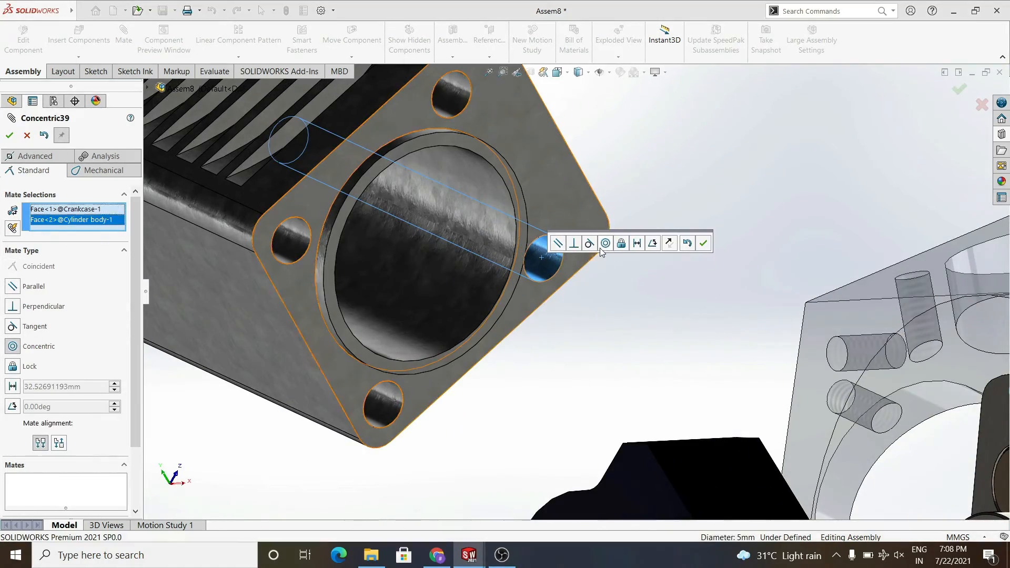
{"action": "left_click", "coordinate": [705, 244]}
{"action": "left_click", "coordinate": [627, 146]}
Step: Make the cylinder body's round collar concentric with the crankcase's side bore
{"action": "scroll", "coordinate": [576, 263], "scroll_direction": "up", "scroll_amount": 4}
{"action": "scroll", "coordinate": [434, 271], "scroll_direction": "down", "scroll_amount": 4}
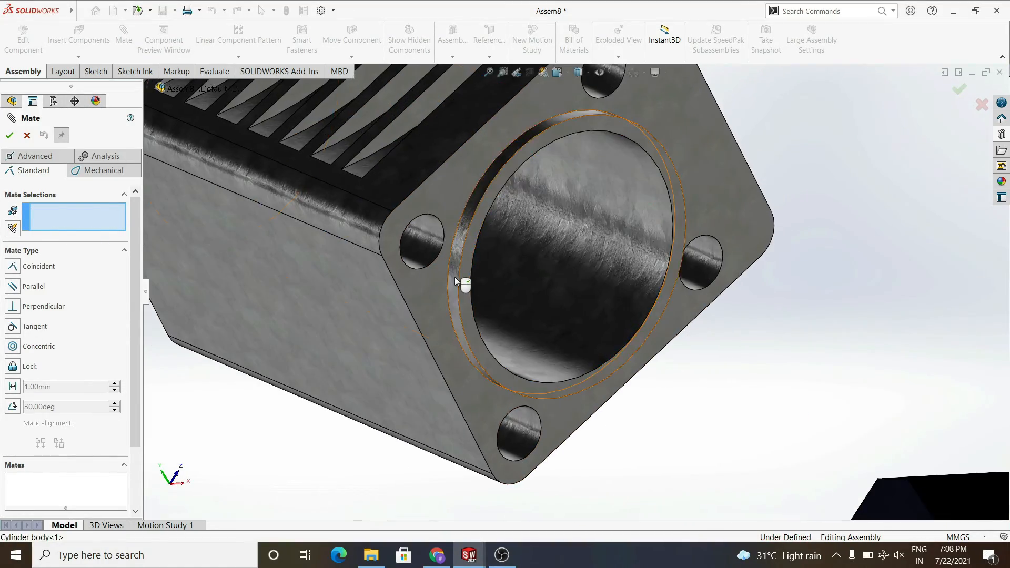
{"action": "left_click", "coordinate": [454, 278]}
{"action": "scroll", "coordinate": [456, 279], "scroll_direction": "up", "scroll_amount": 4}
{"action": "middle_click_drag", "start_coordinate": [526, 315], "coordinate": [584, 316]}
{"action": "left_click", "coordinate": [792, 362]}
{"action": "left_click", "coordinate": [941, 375]}
Step: Make the cylinder body's mounting face coincident with the crankcase's flat outer face
{"action": "middle_click_drag", "start_coordinate": [653, 363], "coordinate": [505, 366]}
{"action": "left_click", "coordinate": [752, 294]}
{"action": "middle_click_drag", "start_coordinate": [526, 315], "coordinate": [605, 336]}
{"action": "left_click", "coordinate": [302, 337]}
{"action": "left_click", "coordinate": [268, 317]}
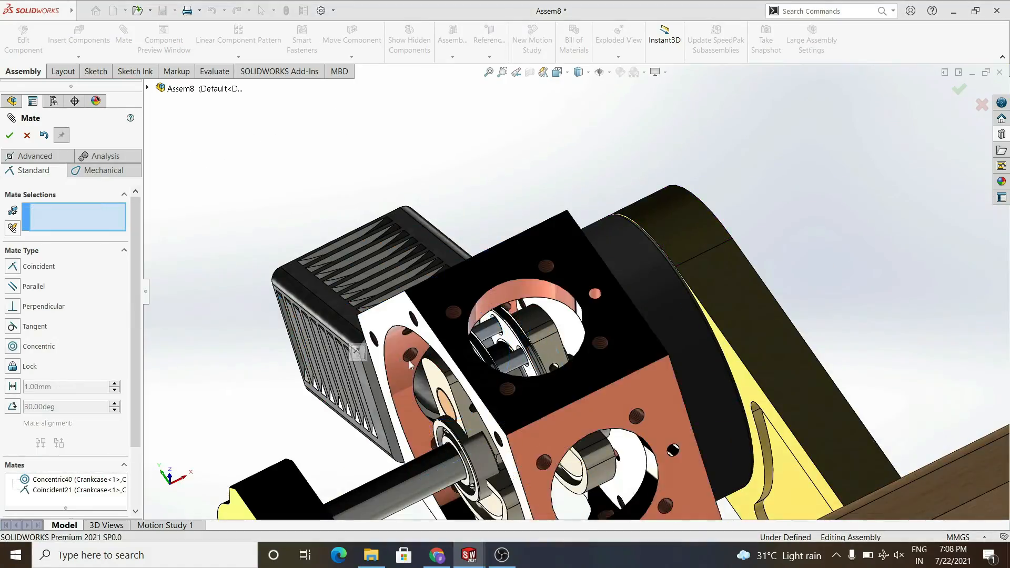
Step: Align the cylinder body's rotation by mating its corner hole concentric with a crankcase tapped hole, and finish mating
{"action": "left_click", "coordinate": [452, 336]}
{"action": "scroll", "coordinate": [453, 337], "scroll_direction": "down", "scroll_amount": 5}
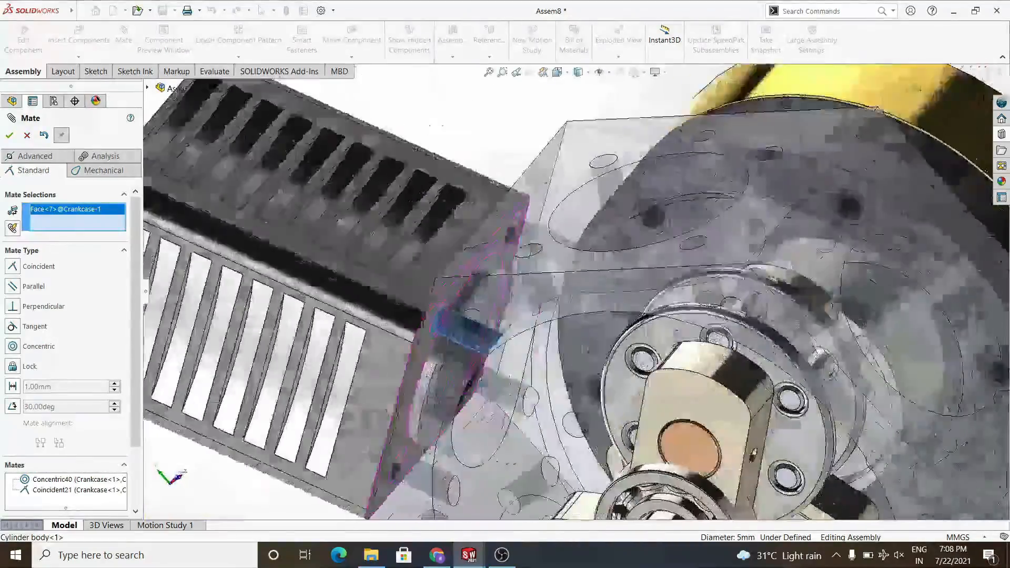
{"action": "scroll", "coordinate": [463, 337], "scroll_direction": "up", "scroll_amount": 4}
{"action": "right_click", "coordinate": [90, 223]}
{"action": "left_click", "coordinate": [119, 230]}
{"action": "key", "text": "Escape"}
{"action": "left_click", "coordinate": [406, 326]}
{"action": "scroll", "coordinate": [387, 455], "scroll_direction": "up", "scroll_amount": 3}
{"action": "middle_click_drag", "start_coordinate": [387, 455], "coordinate": [503, 346]}
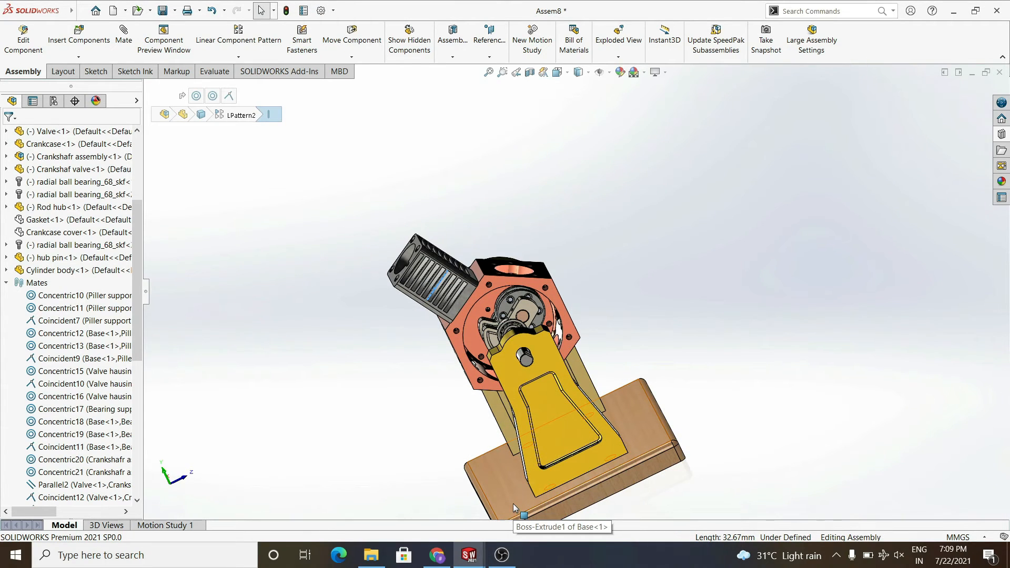
Step: Insert the cylinder bolt part into the assembly, placing it beside the cylinder body
{"action": "left_click", "coordinate": [371, 555]}
{"action": "left_click_drag", "start_coordinate": [938, 122], "coordinate": [358, 226]}
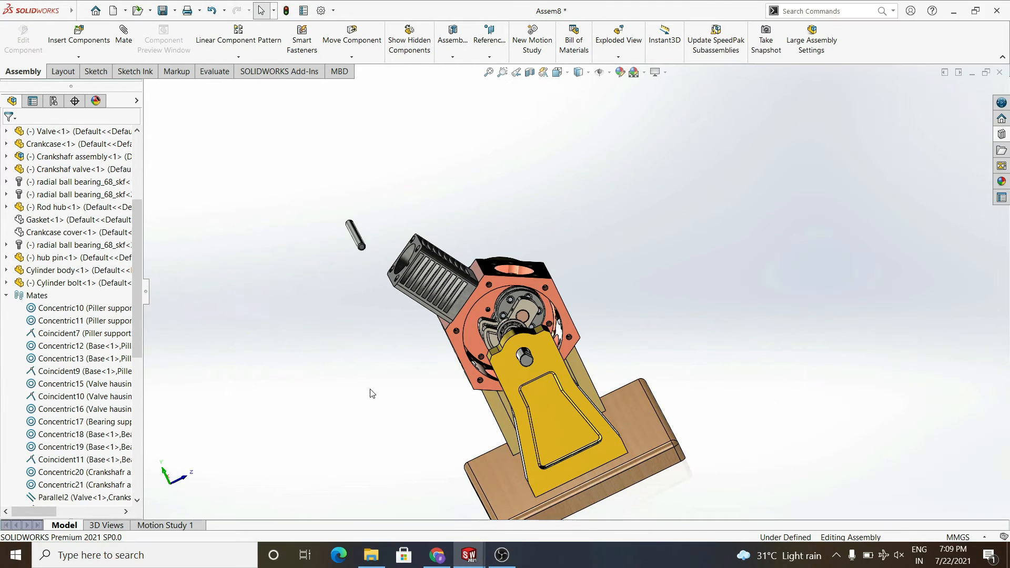
{"action": "middle_click_drag", "start_coordinate": [373, 394], "coordinate": [394, 385]}
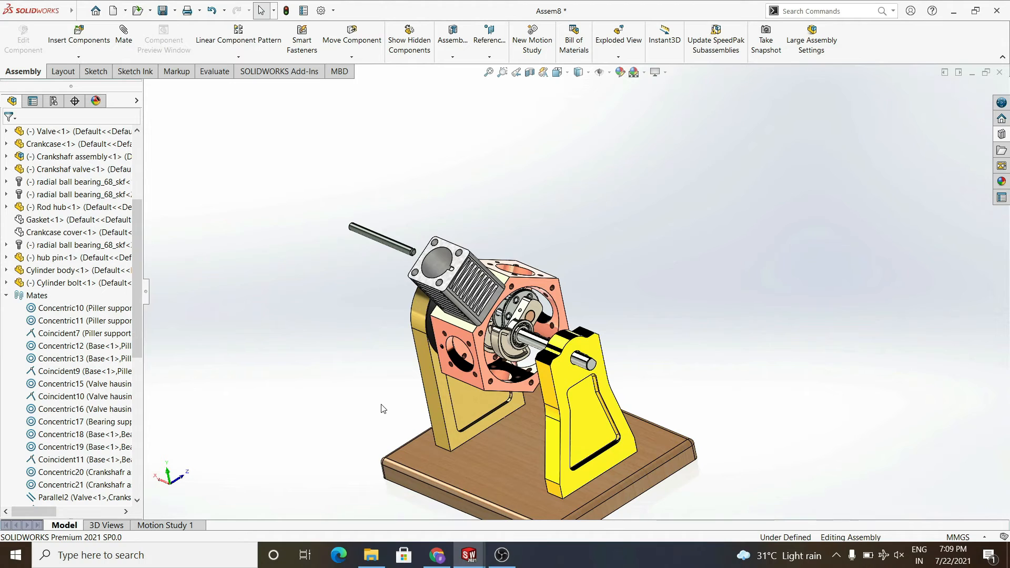
Step: Make the cylinder bolt's shank concentric with a corner hole in the cylinder body
{"action": "scroll", "coordinate": [345, 257], "scroll_direction": "down", "scroll_amount": 5}
{"action": "left_click", "coordinate": [436, 197]}
{"action": "left_click", "coordinate": [124, 34]}
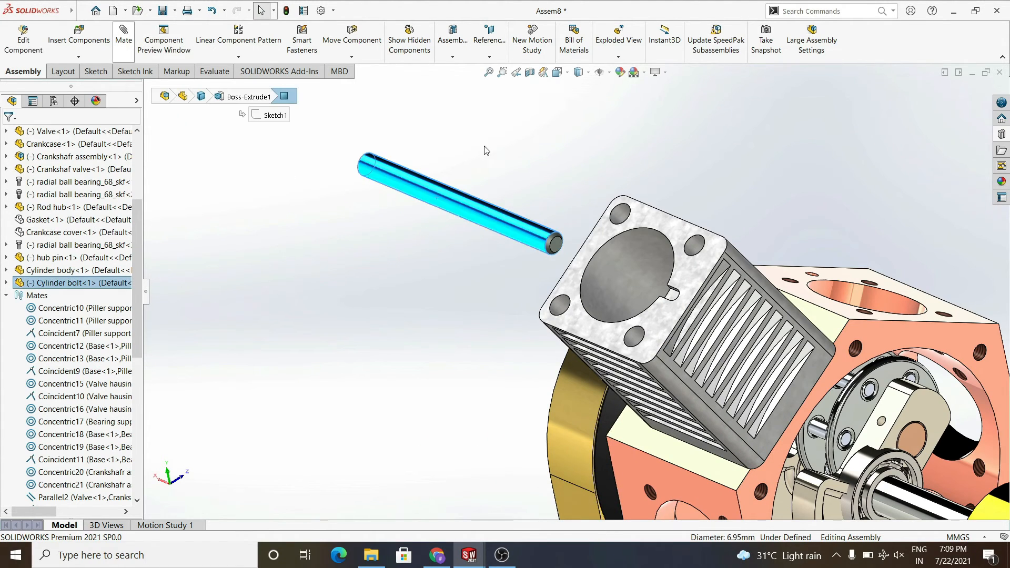
{"action": "left_click", "coordinate": [698, 243]}
{"action": "left_click", "coordinate": [861, 216]}
Step: Add a 7.17 mm distance mate between the cylinder bolt's end face and the cylinder body's outer end face, and finish mating
{"action": "left_click", "coordinate": [681, 230]}
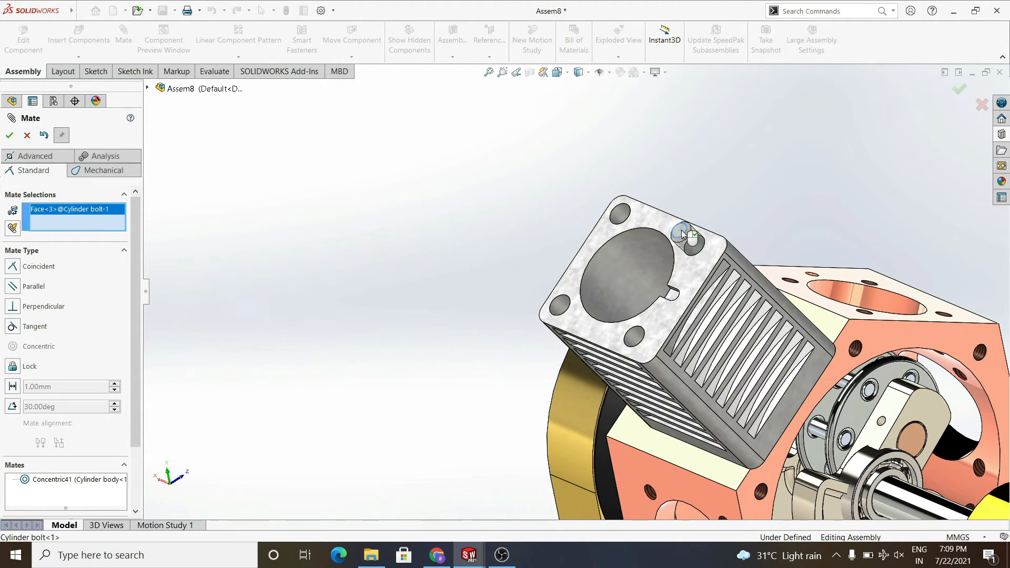
{"action": "left_click", "coordinate": [684, 276]}
{"action": "left_click", "coordinate": [766, 251]}
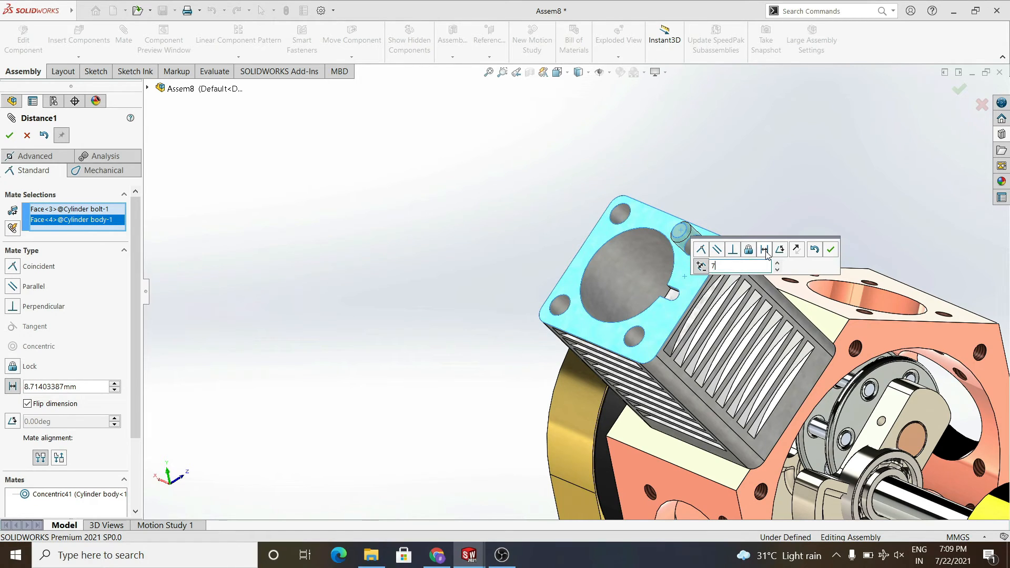
{"action": "key", "text": "Return"}
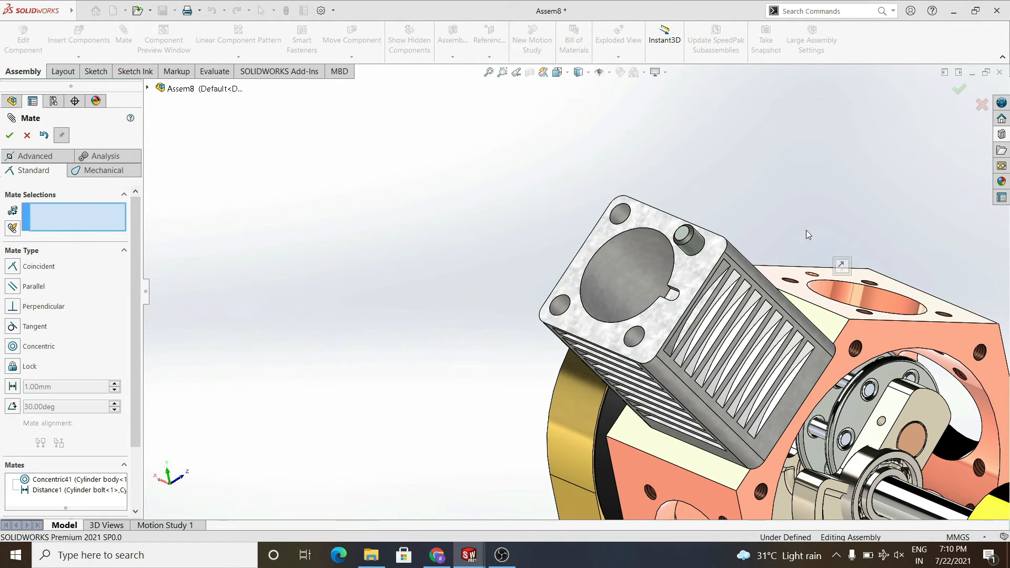
{"action": "key", "text": "Return"}
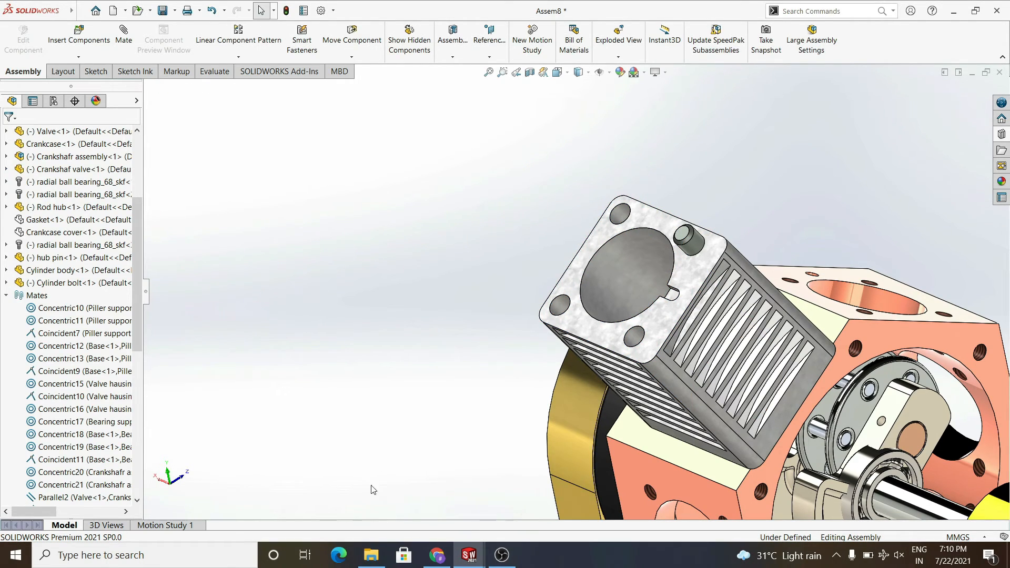
Step: Insert the cylinder cover part into the assembly, placing it beside the cylinder body
{"action": "left_click", "coordinate": [372, 555]}
{"action": "left_click_drag", "start_coordinate": [852, 185], "coordinate": [473, 222]}
{"action": "left_click", "coordinate": [401, 353]}
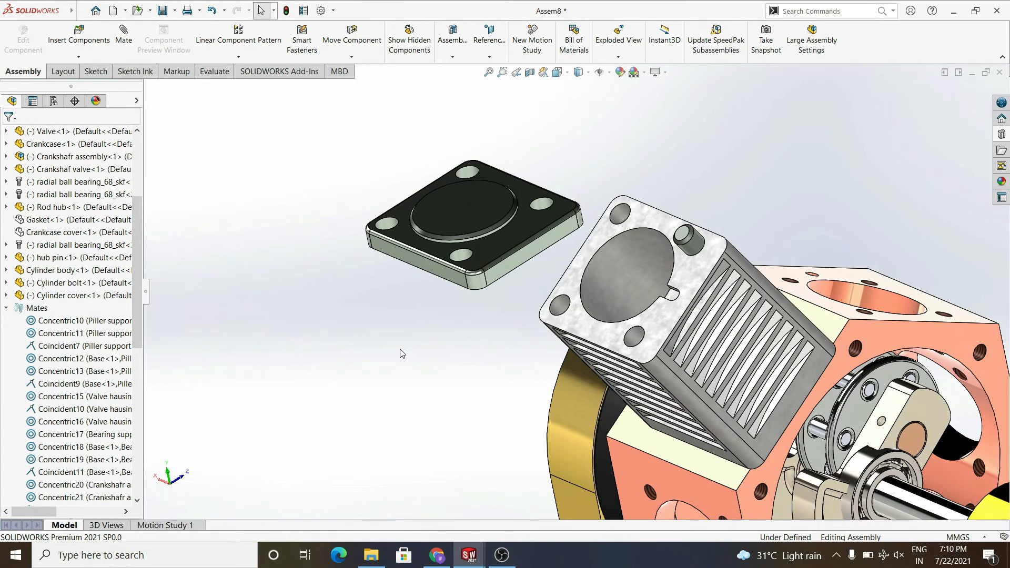
Step: Make a corner hole of the cylinder cover concentric with the cylinder bolt
{"action": "middle_click_drag", "start_coordinate": [472, 332], "coordinate": [487, 326]}
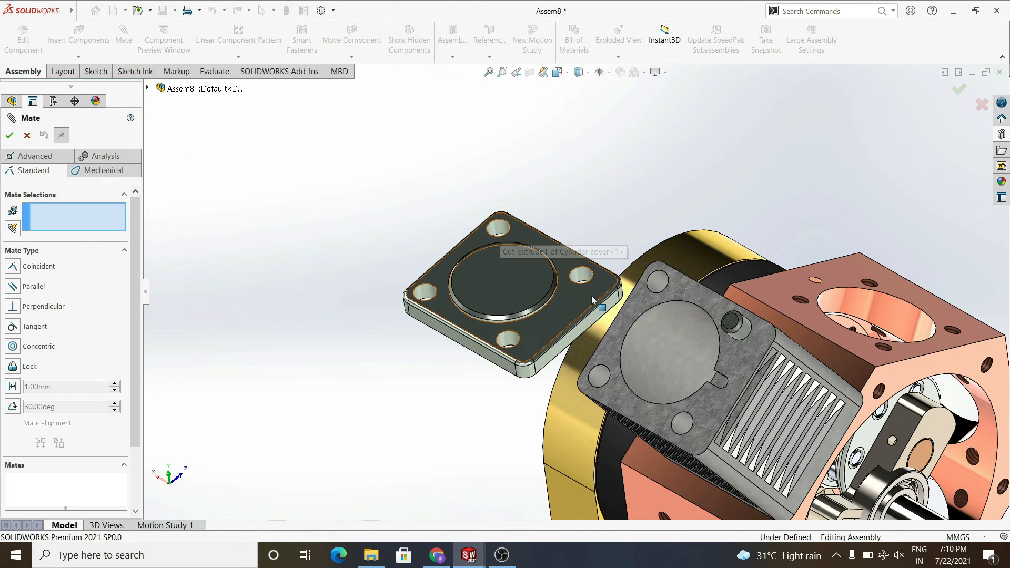
{"action": "left_click", "coordinate": [582, 276]}
{"action": "left_click", "coordinate": [732, 322]}
{"action": "key", "text": "Return"}
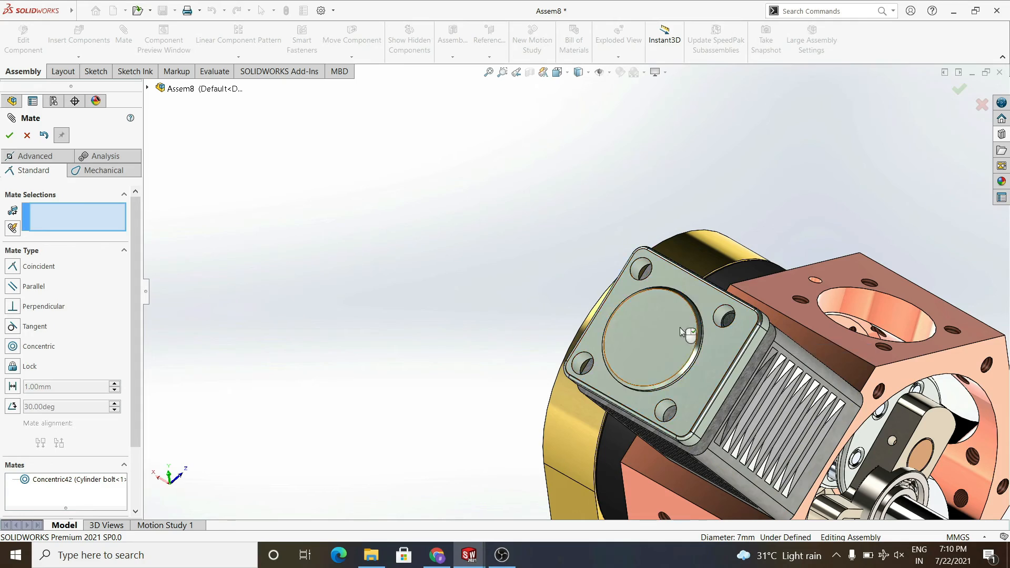
Step: Make the cylinder bolt's end face coincident with the cylinder cover's face, and finish mating
{"action": "middle_click_drag", "start_coordinate": [688, 332], "coordinate": [700, 341]}
{"action": "left_click", "coordinate": [726, 317]}
{"action": "left_click", "coordinate": [712, 350]}
{"action": "left_click", "coordinate": [859, 369]}
{"action": "middle_click_drag", "start_coordinate": [749, 362], "coordinate": [708, 290]}
{"action": "scroll", "coordinate": [771, 327], "scroll_direction": "down", "scroll_amount": 3}
{"action": "scroll", "coordinate": [670, 422], "scroll_direction": "up", "scroll_amount": 6}
{"action": "middle_click_drag", "start_coordinate": [670, 422], "coordinate": [618, 406]}
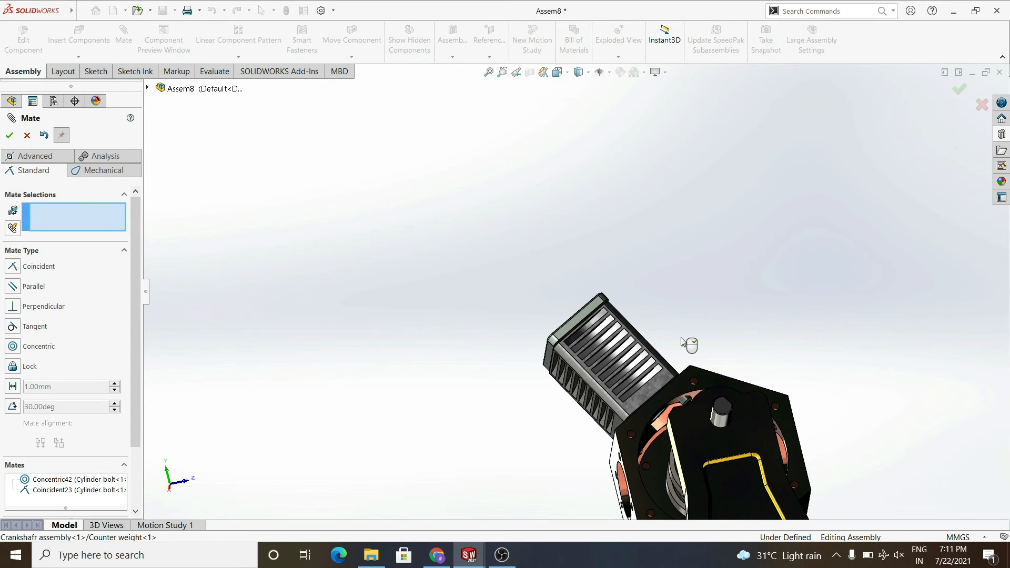
{"action": "left_click", "coordinate": [10, 136]}
Step: Edit the distance mate between the cylinder bolt and cylinder body, setting it to 10 mm
{"action": "scroll", "coordinate": [508, 330], "scroll_direction": "up", "scroll_amount": 1}
{"action": "scroll", "coordinate": [582, 330], "scroll_direction": "down", "scroll_amount": 4}
{"action": "middle_click_drag", "start_coordinate": [507, 330], "coordinate": [498, 296]}
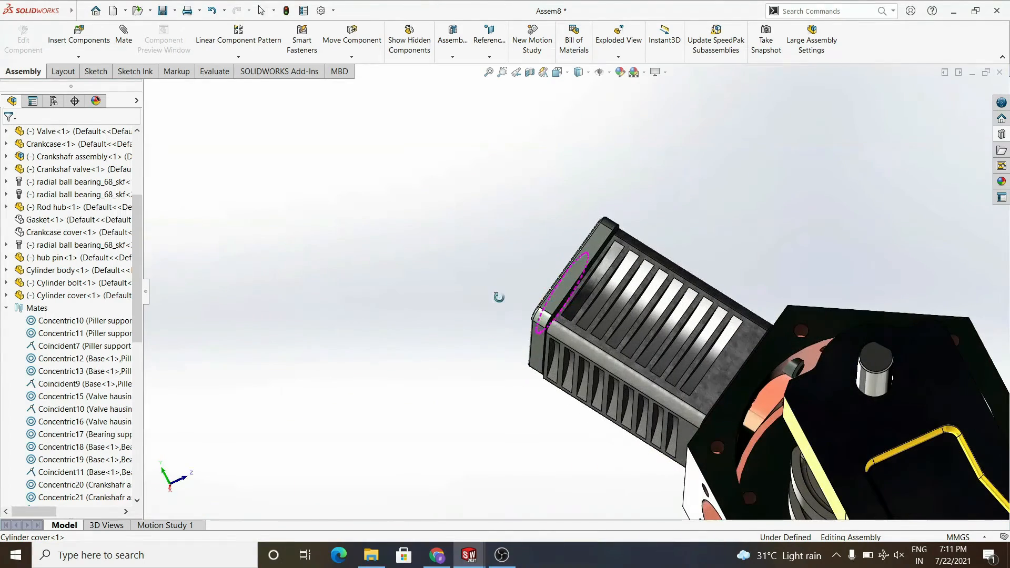
{"action": "scroll", "coordinate": [91, 484], "scroll_direction": "down", "scroll_amount": 5}
{"action": "scroll", "coordinate": [90, 484], "scroll_direction": "down", "scroll_amount": 5}
{"action": "double_click", "coordinate": [78, 458]}
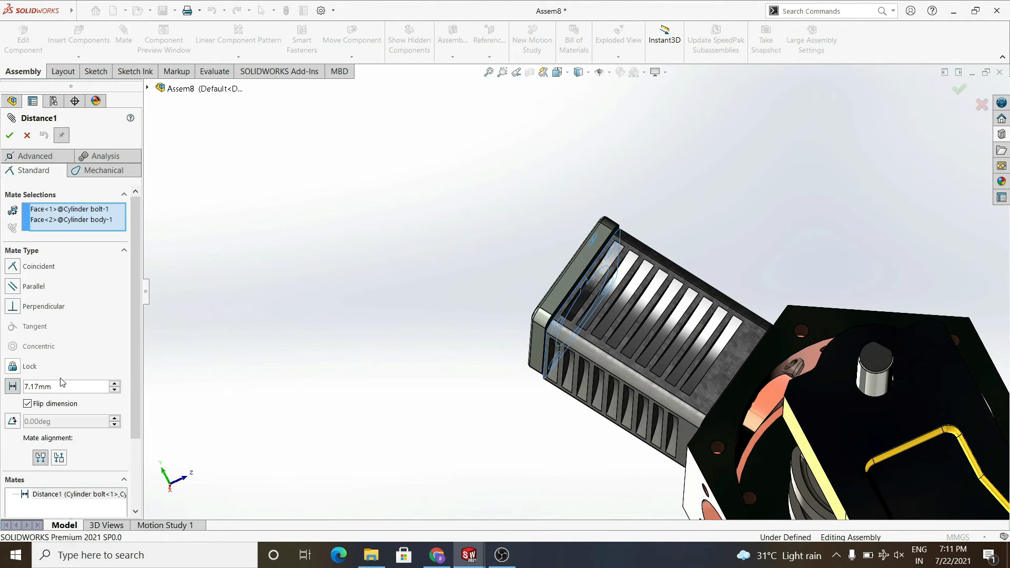
{"action": "type", "text": "8"}
{"action": "left_click_drag", "start_coordinate": [82, 390], "coordinate": [21, 387]}
{"action": "key", "text": "Return"}
{"action": "key", "text": "Return"}
{"action": "type", "text": "10"}
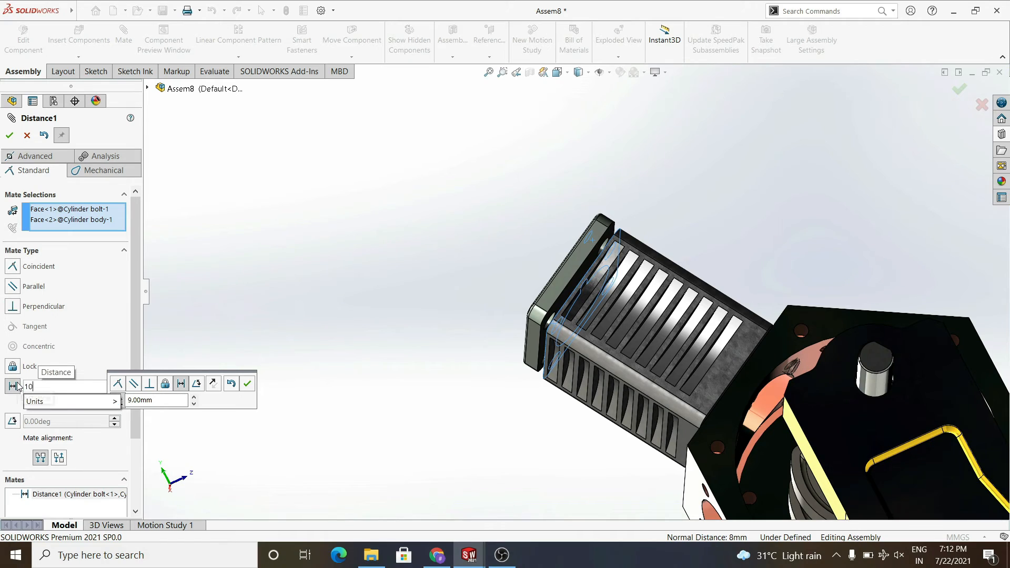
{"action": "key", "text": "Return"}
{"action": "left_click", "coordinate": [9, 135]}
Step: Try to mate the cylinder cover's underside to the cylinder body's outer end face
{"action": "middle_click_drag", "start_coordinate": [322, 289], "coordinate": [350, 362]}
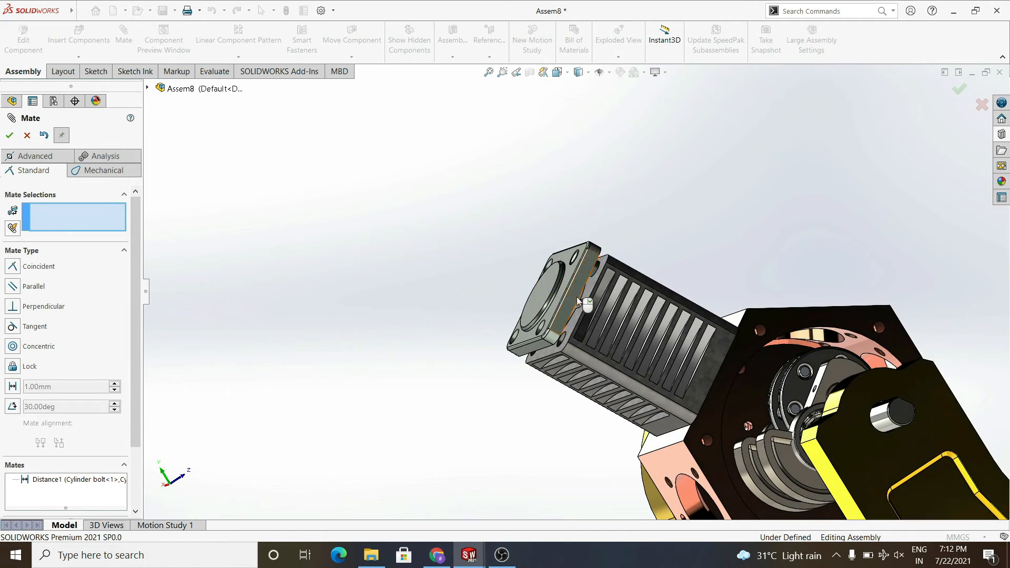
{"action": "scroll", "coordinate": [580, 295], "scroll_direction": "down", "scroll_amount": 5}
{"action": "left_click", "coordinate": [591, 296]}
{"action": "middle_click_drag", "start_coordinate": [592, 297], "coordinate": [518, 284]}
{"action": "left_click", "coordinate": [514, 280]}
{"action": "left_click", "coordinate": [659, 269]}
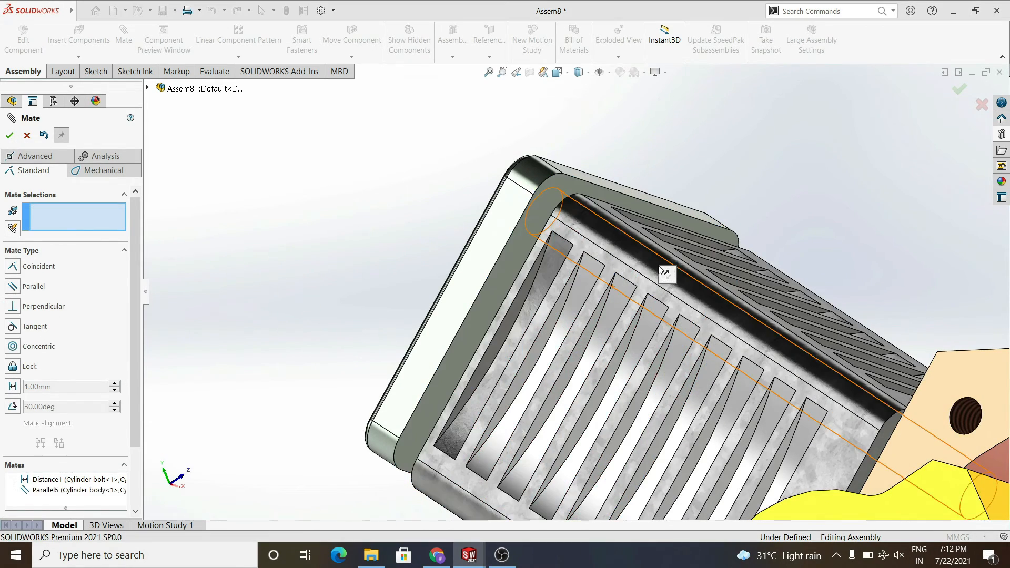
{"action": "left_click", "coordinate": [8, 139]}
Step: Delete the coincident mate between the cylinder bolt and the cylinder cover
{"action": "scroll", "coordinate": [392, 292], "scroll_direction": "up", "scroll_amount": 4}
{"action": "middle_click_drag", "start_coordinate": [392, 292], "coordinate": [424, 265]}
{"action": "scroll", "coordinate": [93, 479], "scroll_direction": "down", "scroll_amount": 5}
{"action": "left_click", "coordinate": [75, 483]}
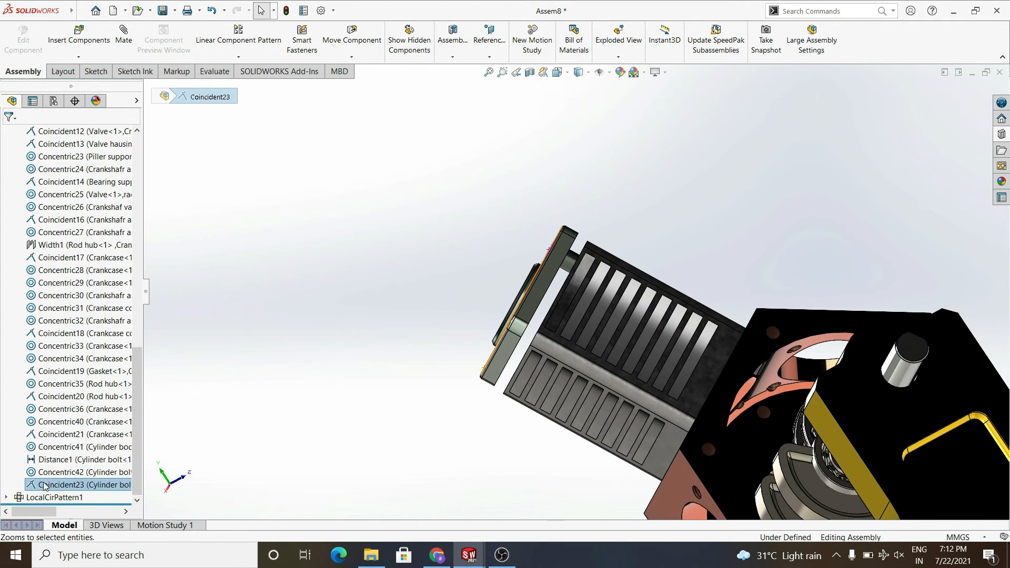
{"action": "right_click", "coordinate": [46, 482]}
{"action": "left_click", "coordinate": [84, 402]}
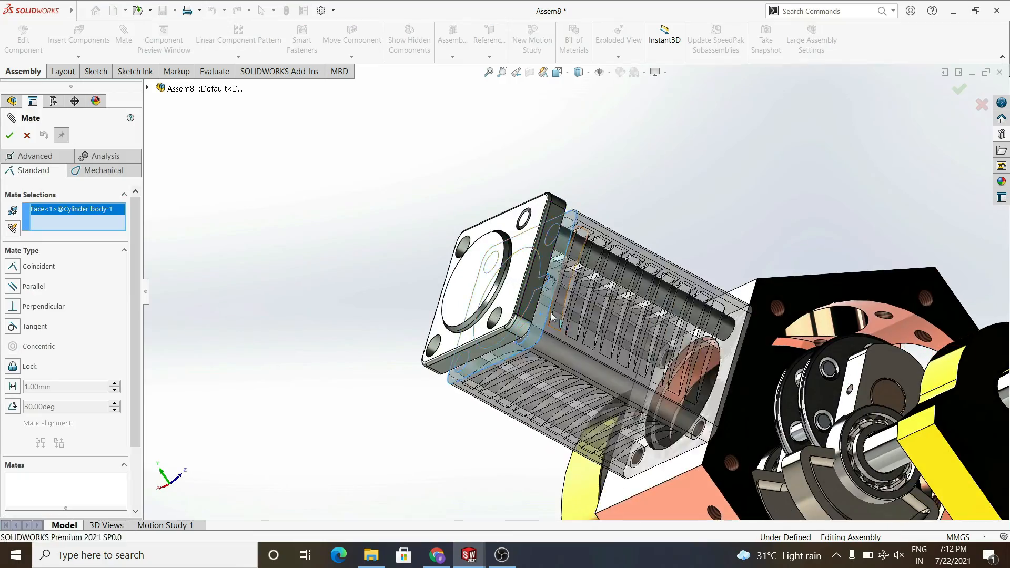
Step: Make the cylinder cover's underside coincident with the cylinder body's outer end face, and finish mating
{"action": "left_click", "coordinate": [654, 293]}
{"action": "left_click", "coordinate": [784, 271]}
{"action": "middle_click_drag", "start_coordinate": [785, 271], "coordinate": [318, 364]}
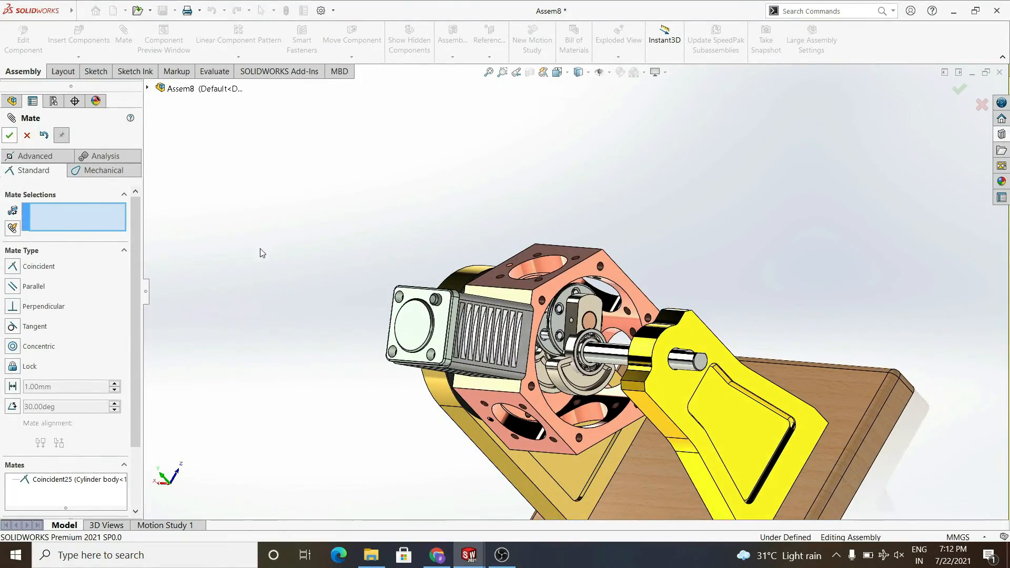
{"action": "key", "text": "Escape"}
Step: Start a linear component pattern of the cylinder bolt, using two perpendicular edges of the cylinder cover as directions
{"action": "left_click", "coordinate": [239, 34]}
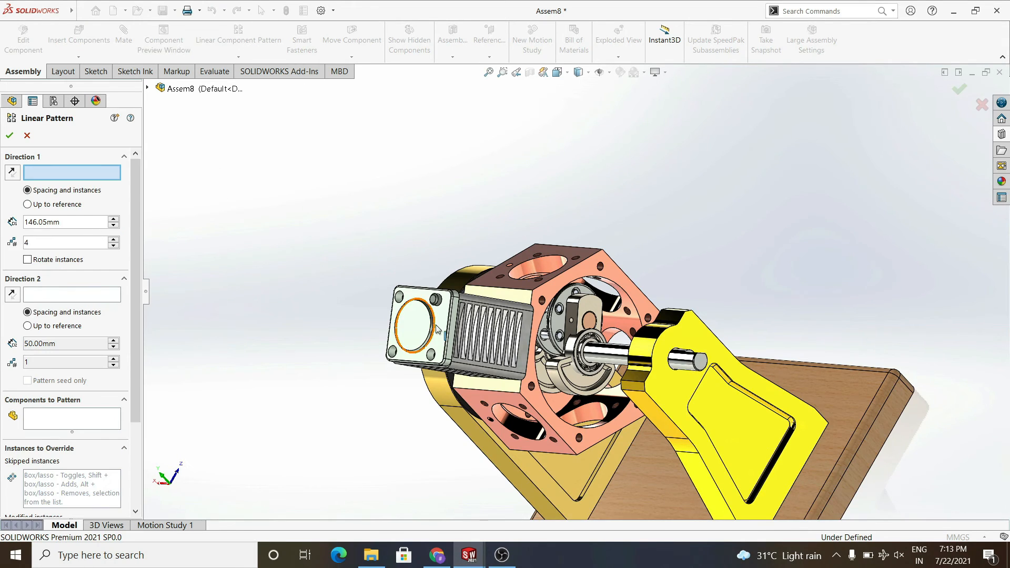
{"action": "scroll", "coordinate": [408, 334], "scroll_direction": "down", "scroll_amount": 5}
{"action": "left_click", "coordinate": [555, 347]}
{"action": "left_click", "coordinate": [447, 166]}
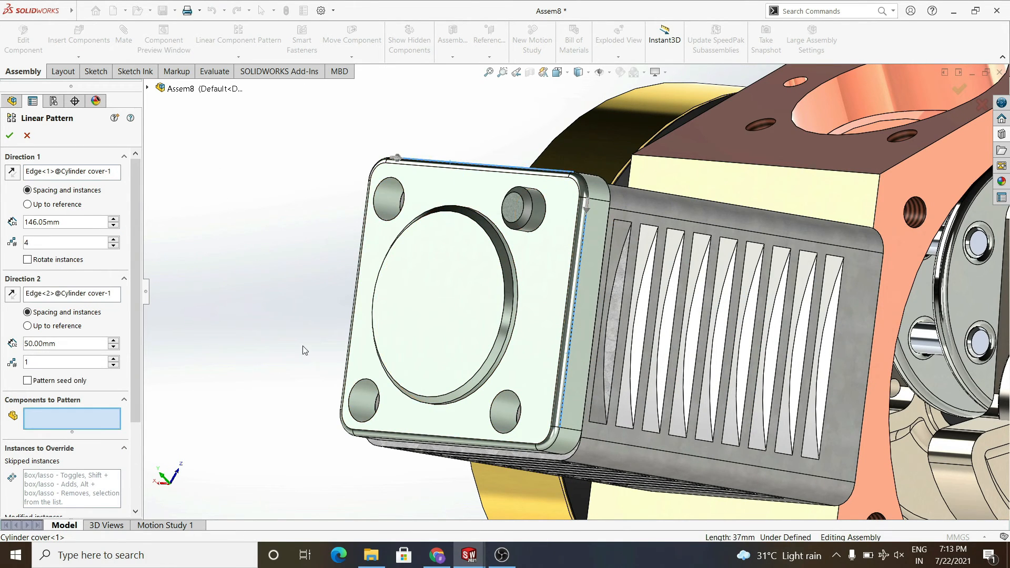
{"action": "left_click", "coordinate": [525, 207]}
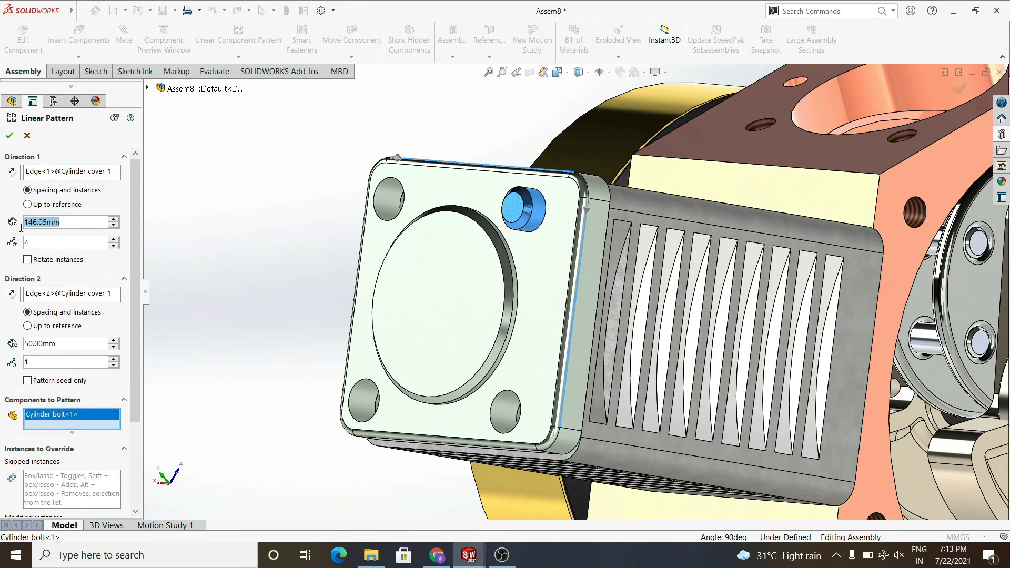
Step: Set the bolt pattern's spacing in the first direction to 32.5 mm
{"action": "left_click", "coordinate": [113, 219]}
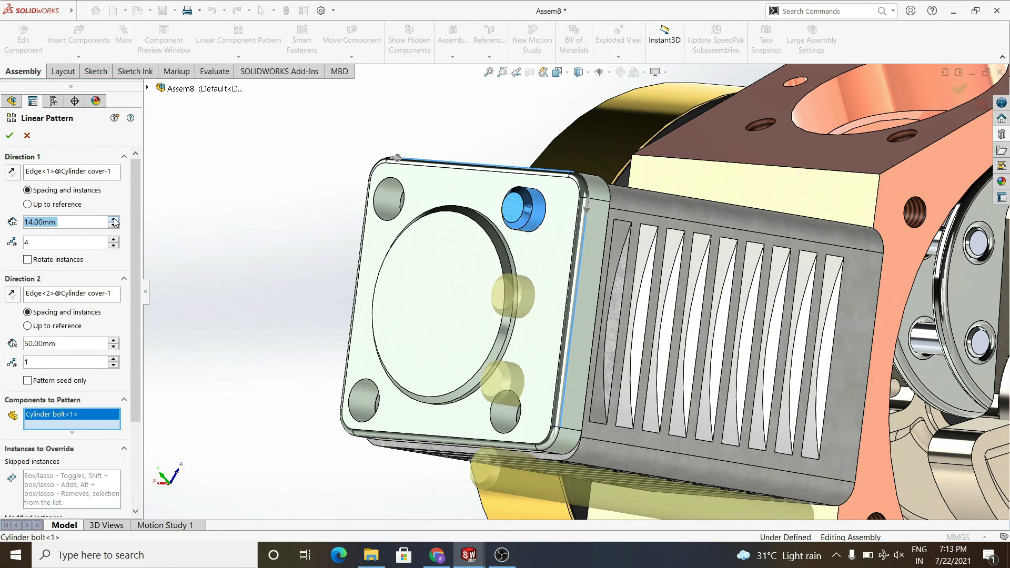
{"action": "left_click", "coordinate": [113, 219]}
{"action": "type", "text": "28"}
{"action": "key", "text": "Return"}
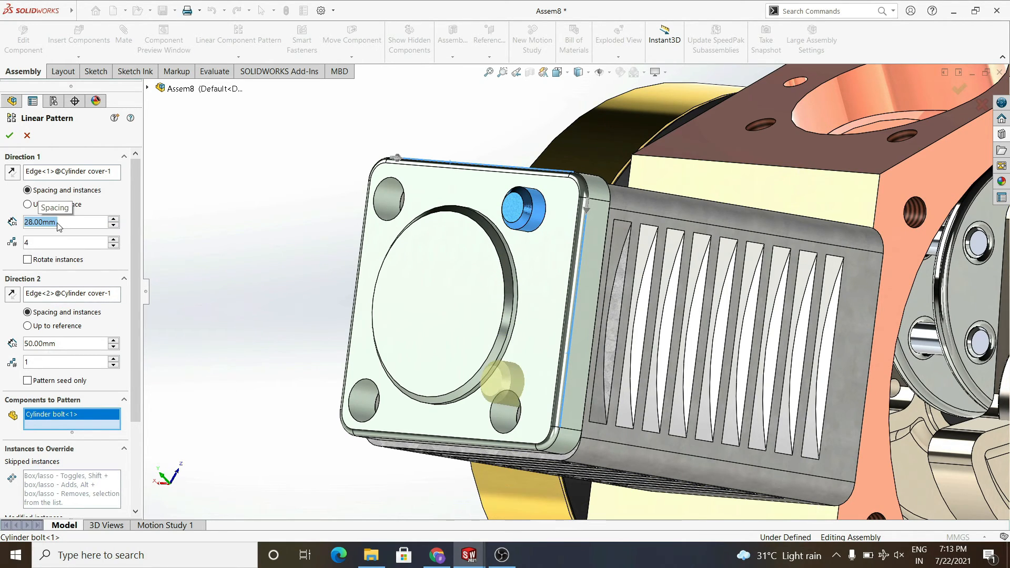
{"action": "type", "text": "30"}
{"action": "key", "text": "Return"}
{"action": "type", "text": "35"}
{"action": "key", "text": "BackSpace"}
{"action": "type", "text": "4"}
{"action": "key", "text": "Return"}
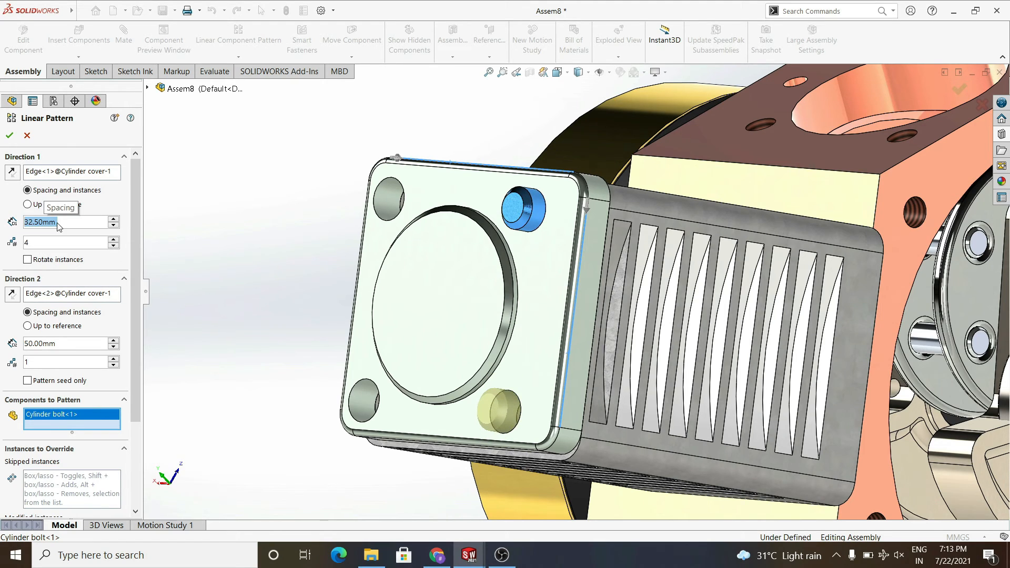
Step: Set 2 instances in both directions, reverse the second direction, give it 32.5 mm spacing, and create the bolt pattern
{"action": "left_click", "coordinate": [113, 358]}
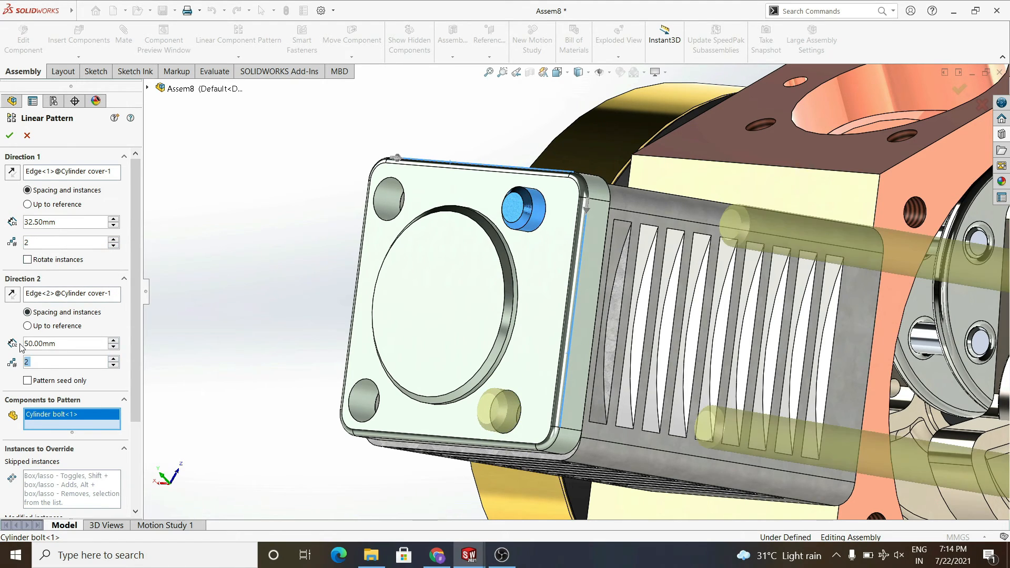
{"action": "double_click", "coordinate": [61, 341]}
{"action": "type", "text": "32.5"}
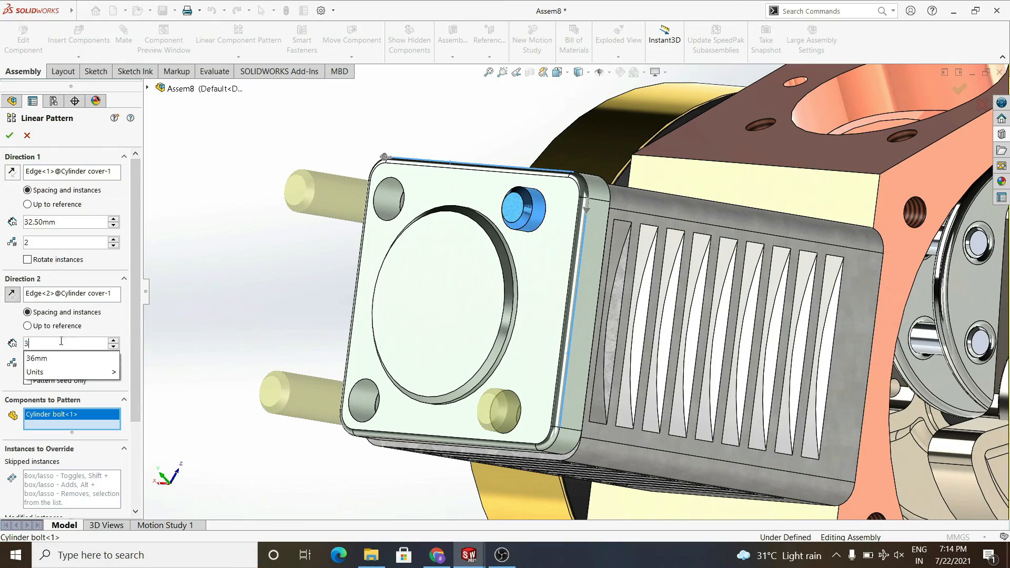
{"action": "key", "text": "Return"}
{"action": "middle_click_drag", "start_coordinate": [221, 322], "coordinate": [290, 359]}
{"action": "left_click", "coordinate": [9, 135]}
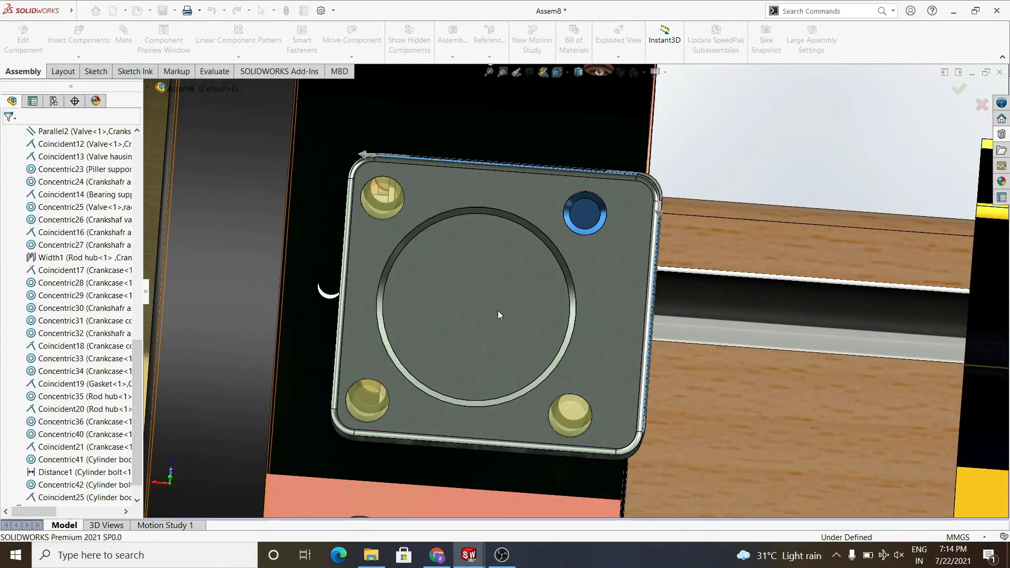
Step: Test whether the cylinder cover can still move on the cylinder body
{"action": "scroll", "coordinate": [498, 311], "scroll_direction": "up", "scroll_amount": 3}
{"action": "middle_click_drag", "start_coordinate": [497, 310], "coordinate": [463, 334]}
{"action": "left_click_drag", "start_coordinate": [575, 381], "coordinate": [568, 409]}
{"action": "left_click_drag", "start_coordinate": [577, 318], "coordinate": [554, 366]}
{"action": "left_click", "coordinate": [267, 246]}
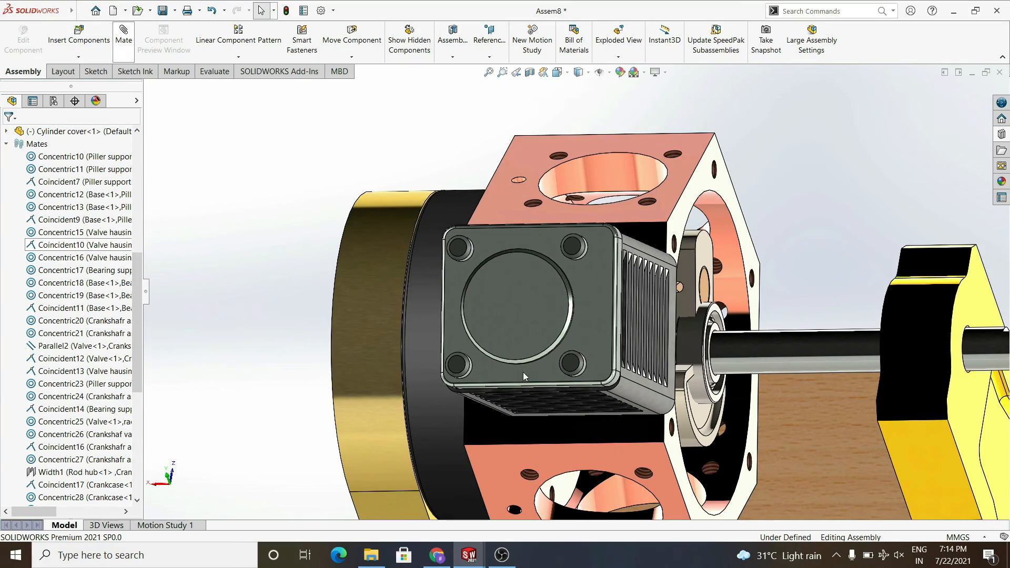
Step: Add a parallel mate between the cylinder body and the cylinder cover
{"action": "left_click", "coordinate": [123, 40]}
{"action": "scroll", "coordinate": [545, 292], "scroll_direction": "down", "scroll_amount": 2}
{"action": "middle_click_drag", "start_coordinate": [524, 371], "coordinate": [413, 343]}
{"action": "left_click", "coordinate": [532, 261]}
{"action": "left_click", "coordinate": [538, 277]}
{"action": "left_click", "coordinate": [684, 264]}
Step: Make the cylinder cover's side face parallel to the cylinder body's flat side face, and finish mating
{"action": "left_click", "coordinate": [512, 257]}
{"action": "left_click", "coordinate": [481, 310]}
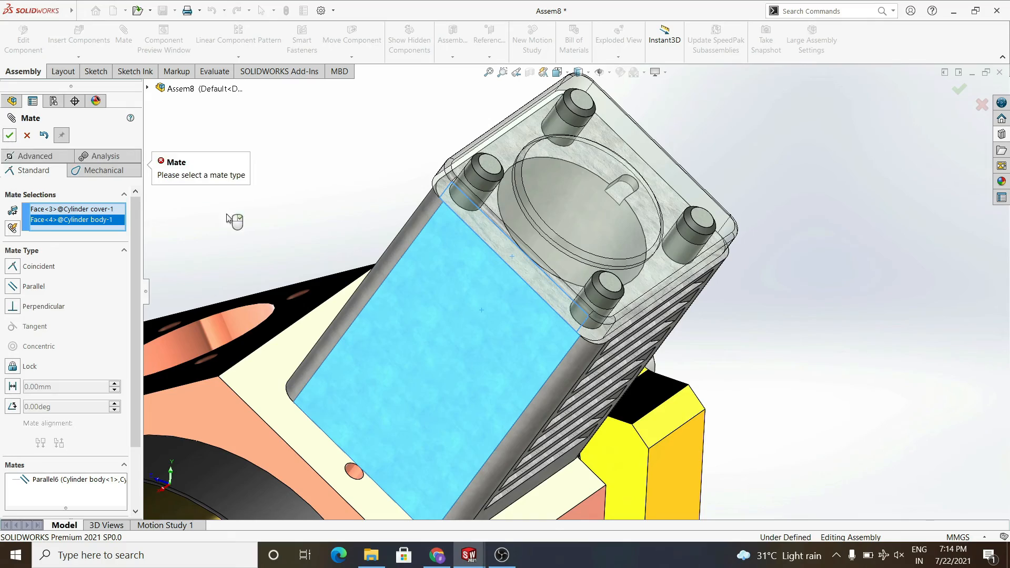
{"action": "left_click", "coordinate": [14, 286]}
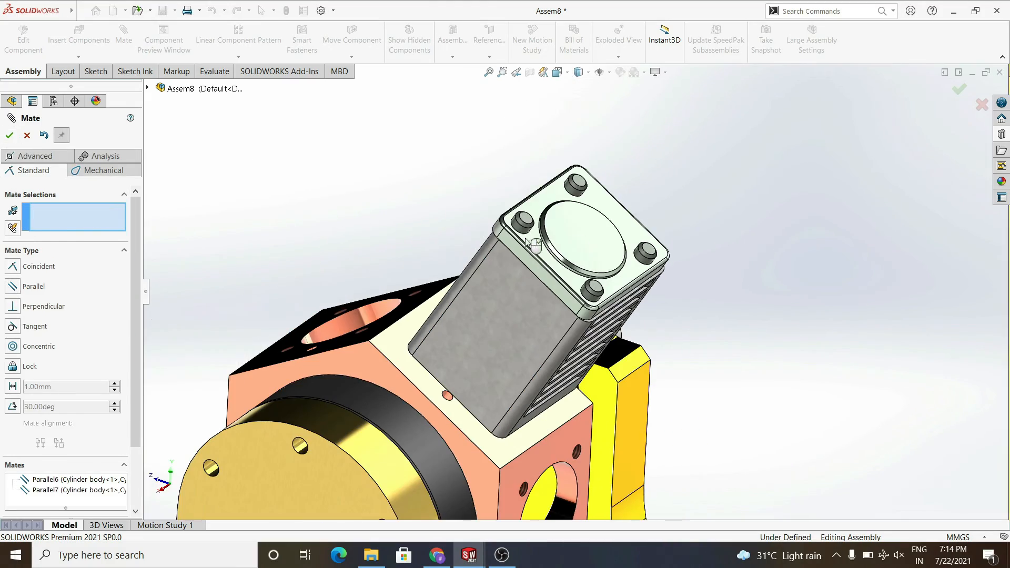
{"action": "left_click", "coordinate": [10, 136]}
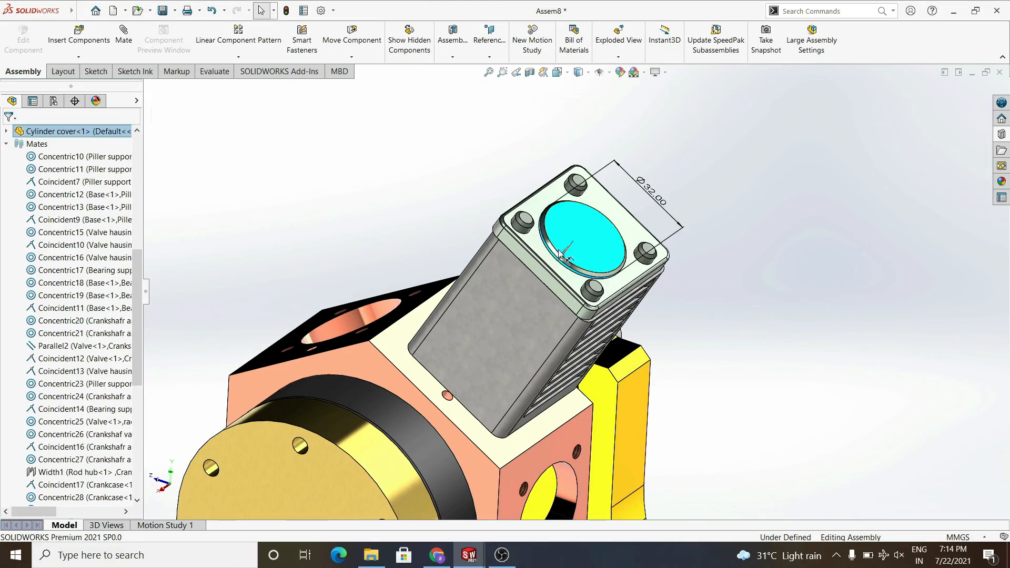
Step: Hide the cylinder cover and undo the hiding
{"action": "middle_click_drag", "start_coordinate": [579, 342], "coordinate": [619, 377]}
{"action": "scroll", "coordinate": [788, 284], "scroll_direction": "up", "scroll_amount": 3}
{"action": "middle_click_drag", "start_coordinate": [779, 294], "coordinate": [753, 418]}
{"action": "scroll", "coordinate": [736, 337], "scroll_direction": "down", "scroll_amount": 4}
{"action": "scroll", "coordinate": [725, 389], "scroll_direction": "up", "scroll_amount": 2}
{"action": "scroll", "coordinate": [739, 387], "scroll_direction": "up", "scroll_amount": 4}
{"action": "right_click", "coordinate": [577, 253]}
{"action": "left_click", "coordinate": [648, 144]}
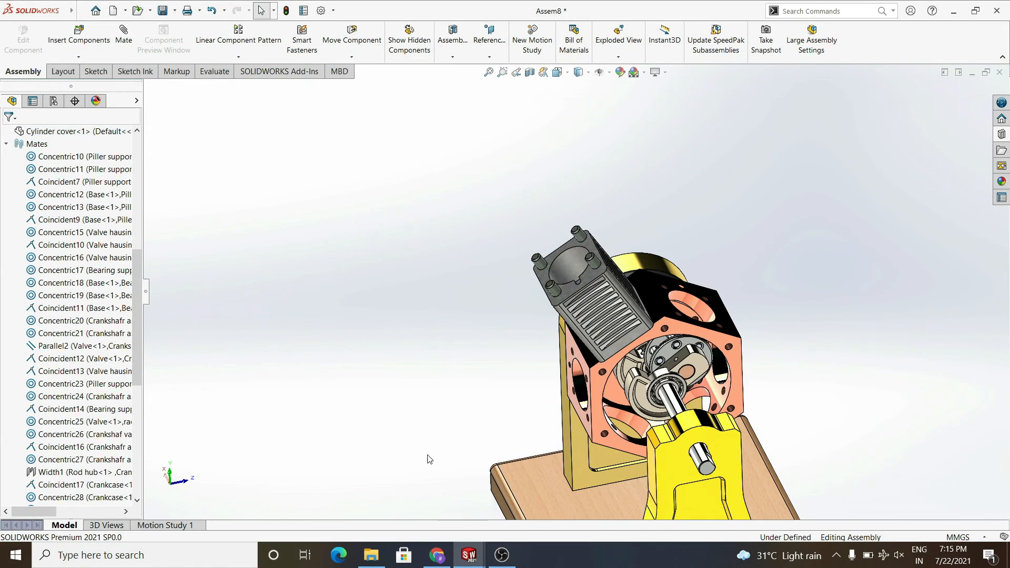
{"action": "mouse_move", "coordinate": [383, 556]}
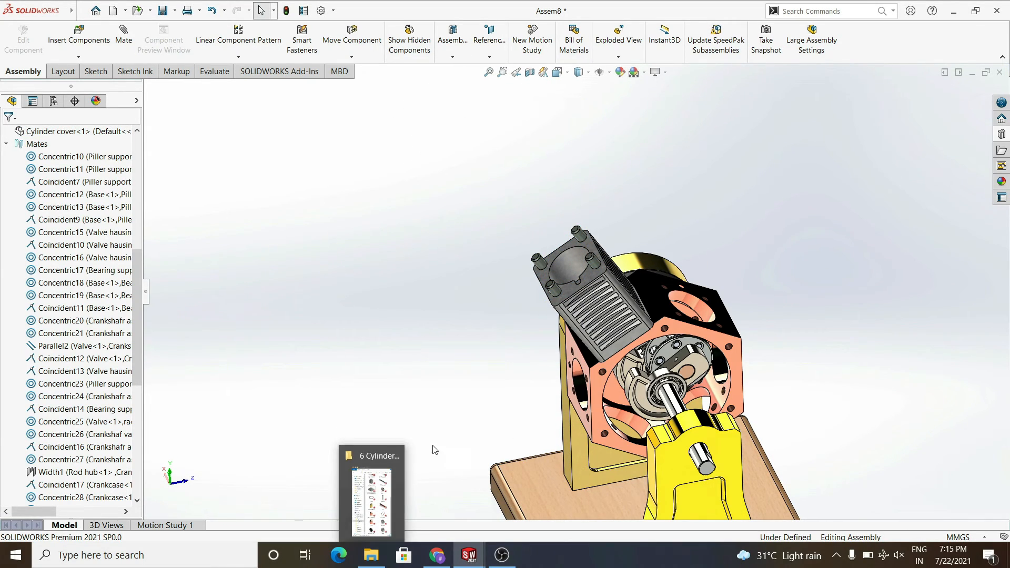
{"action": "key", "text": "ctrl+z"}
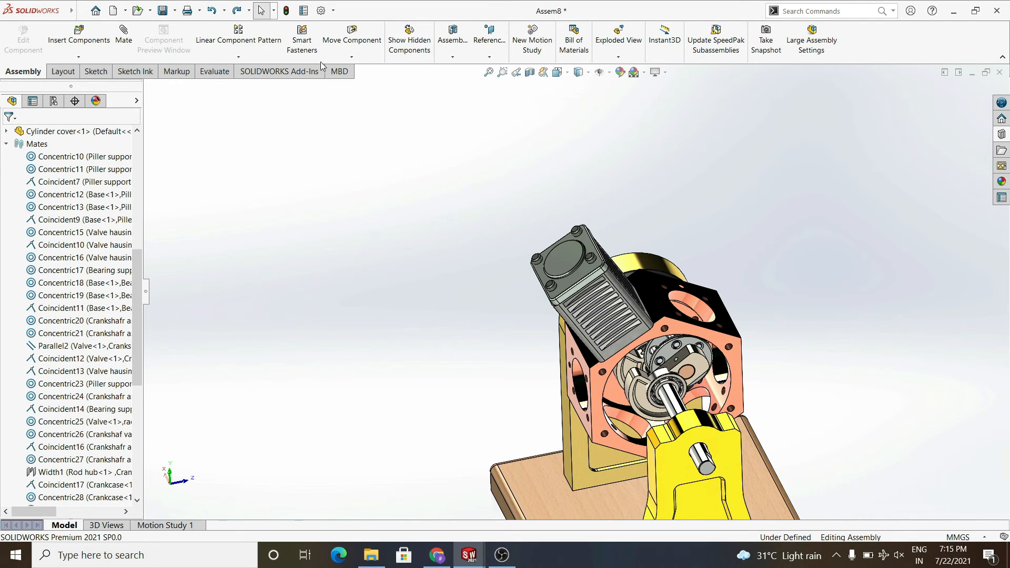
Step: Start a circular component pattern of the cylinder cover, the four cylinder bolts and the cylinder body
{"action": "left_click", "coordinate": [238, 56]}
{"action": "left_click", "coordinate": [263, 103]}
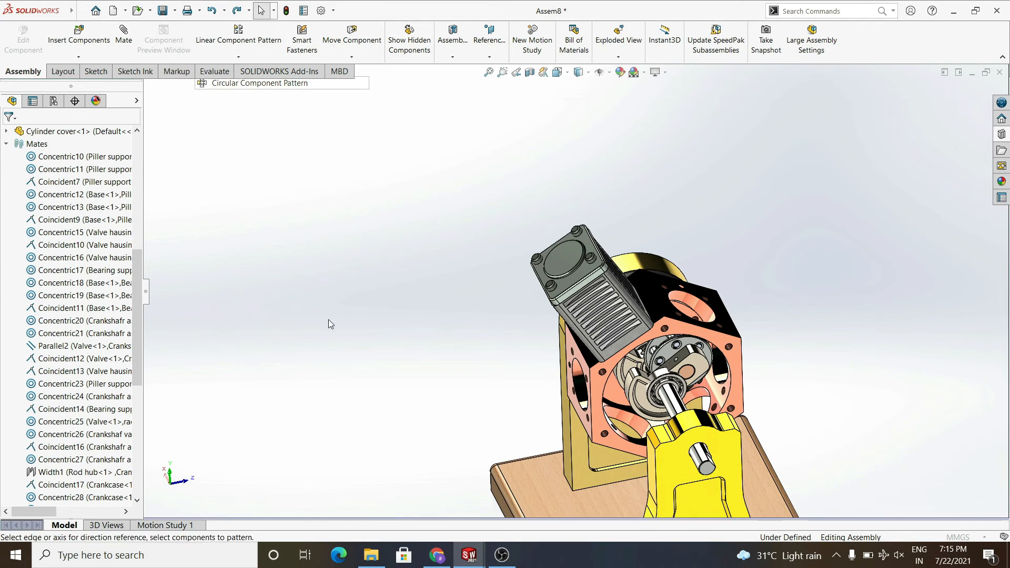
{"action": "left_click", "coordinate": [574, 279]}
{"action": "left_click", "coordinate": [591, 257]}
{"action": "left_click", "coordinate": [577, 230]}
{"action": "left_click", "coordinate": [537, 258]}
{"action": "left_click", "coordinate": [551, 286]}
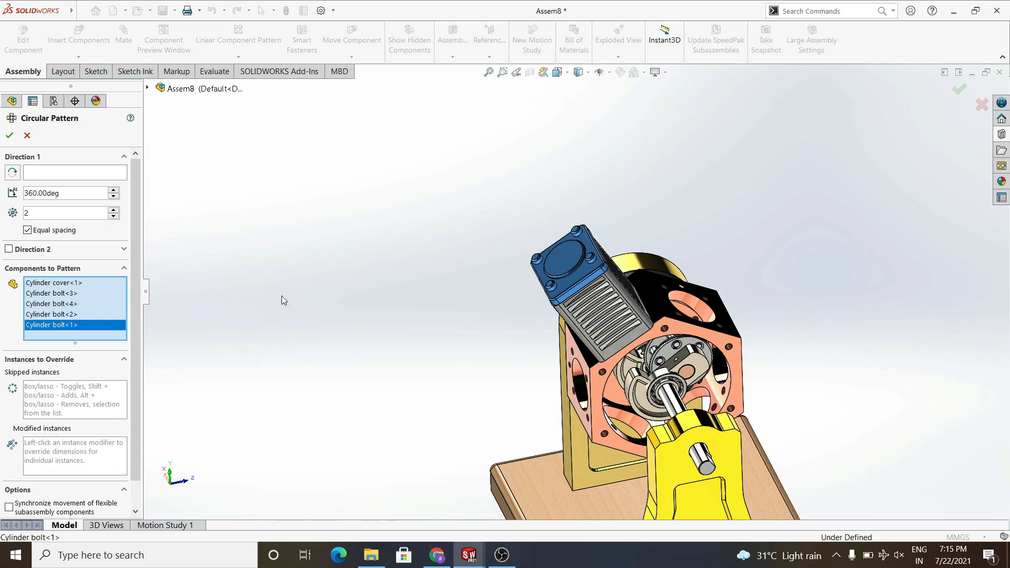
{"action": "left_click", "coordinate": [622, 296]}
Step: Pattern the cylinder parts around the crankcase's large circular edge as 6 equally spaced instances over 360 degrees
{"action": "middle_click_drag", "start_coordinate": [650, 354], "coordinate": [142, 235]}
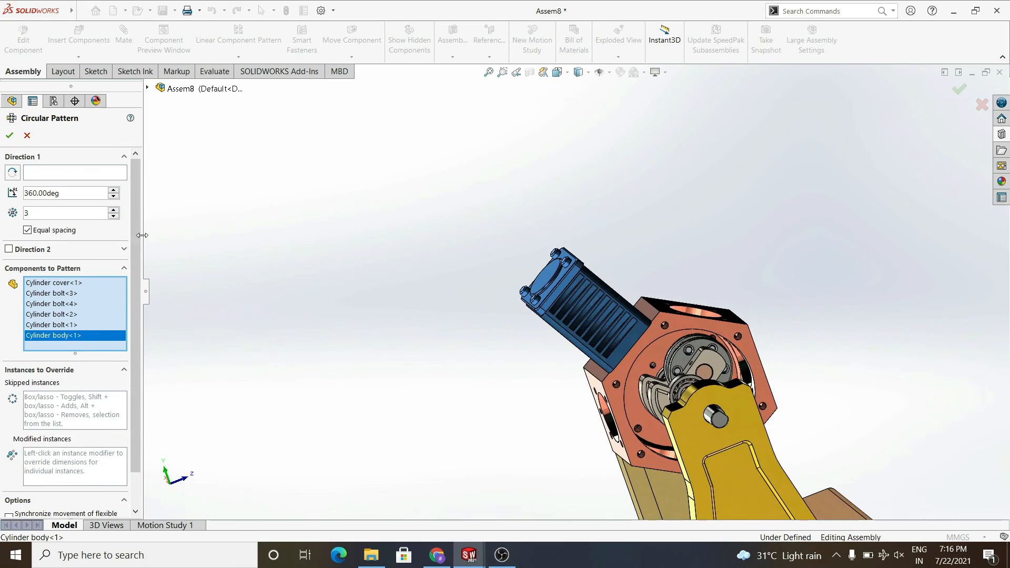
{"action": "left_click", "coordinate": [96, 177]}
{"action": "scroll", "coordinate": [668, 336], "scroll_direction": "down", "scroll_amount": 5}
{"action": "left_click", "coordinate": [590, 322]}
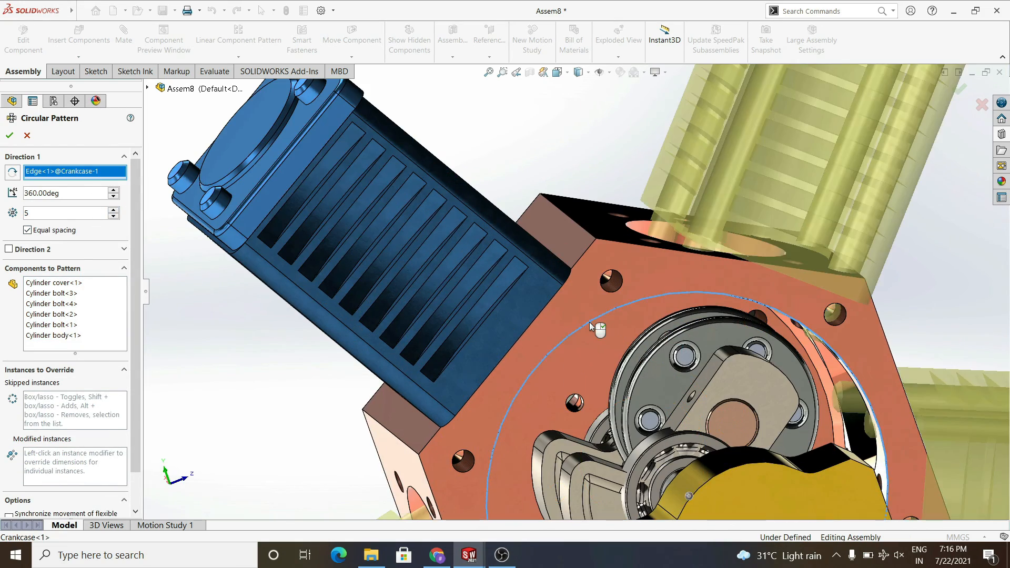
{"action": "scroll", "coordinate": [589, 322], "scroll_direction": "up", "scroll_amount": 3}
{"action": "middle_click_drag", "start_coordinate": [316, 358], "coordinate": [226, 379]}
{"action": "left_click", "coordinate": [113, 210]}
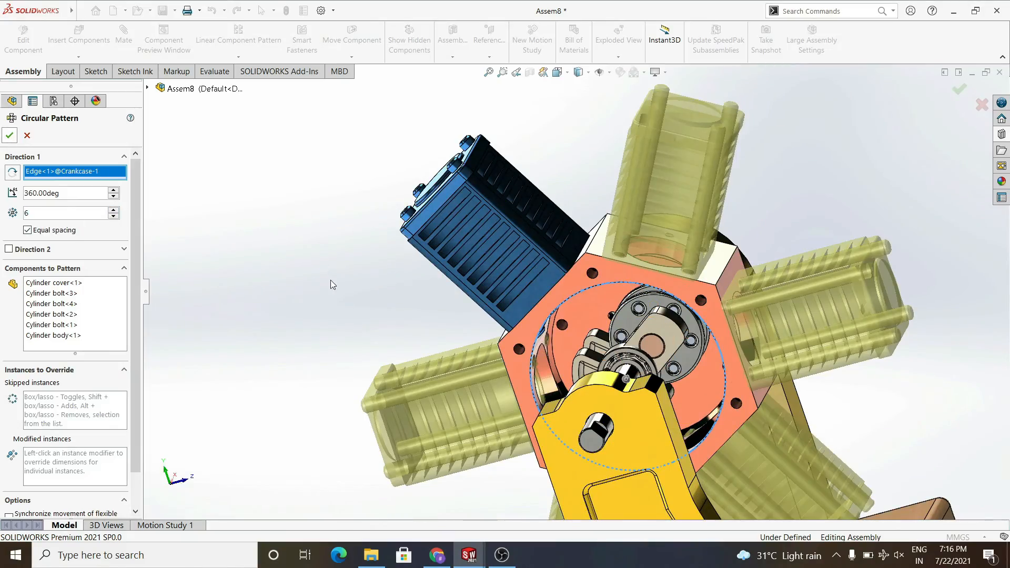
Step: Examine the patterned cylinders around the crankcase from the side, from below and up close
{"action": "scroll", "coordinate": [330, 280], "scroll_direction": "up", "scroll_amount": 3}
{"action": "middle_click_drag", "start_coordinate": [331, 279], "coordinate": [336, 356]}
{"action": "middle_click_drag", "start_coordinate": [301, 343], "coordinate": [264, 367]}
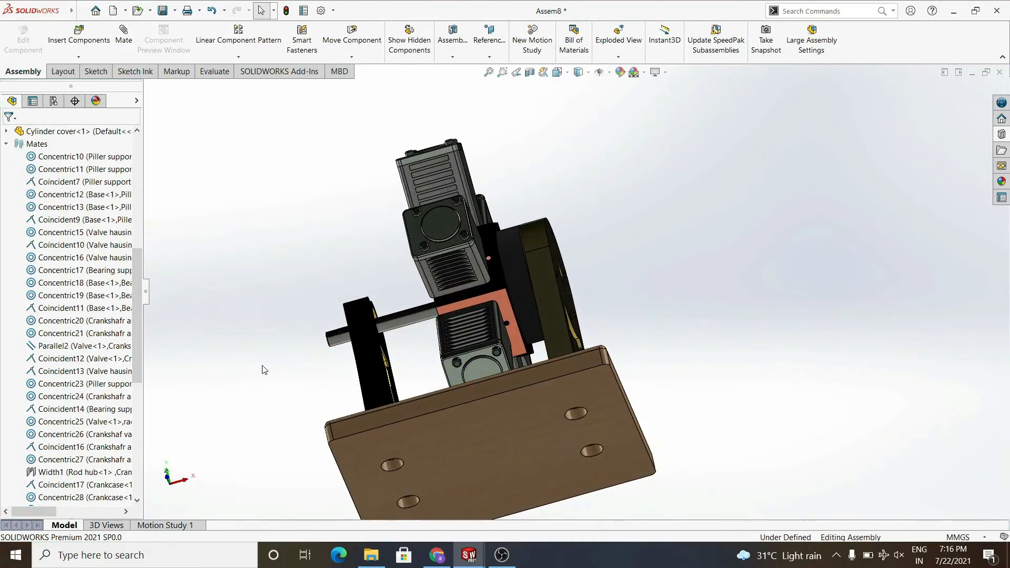
{"action": "scroll", "coordinate": [466, 361], "scroll_direction": "down", "scroll_amount": 4}
{"action": "middle_click_drag", "start_coordinate": [467, 363], "coordinate": [473, 294]}
{"action": "scroll", "coordinate": [464, 288], "scroll_direction": "up", "scroll_amount": 4}
{"action": "scroll", "coordinate": [463, 287], "scroll_direction": "up", "scroll_amount": 2}
{"action": "middle_click_drag", "start_coordinate": [444, 221], "coordinate": [464, 277]}
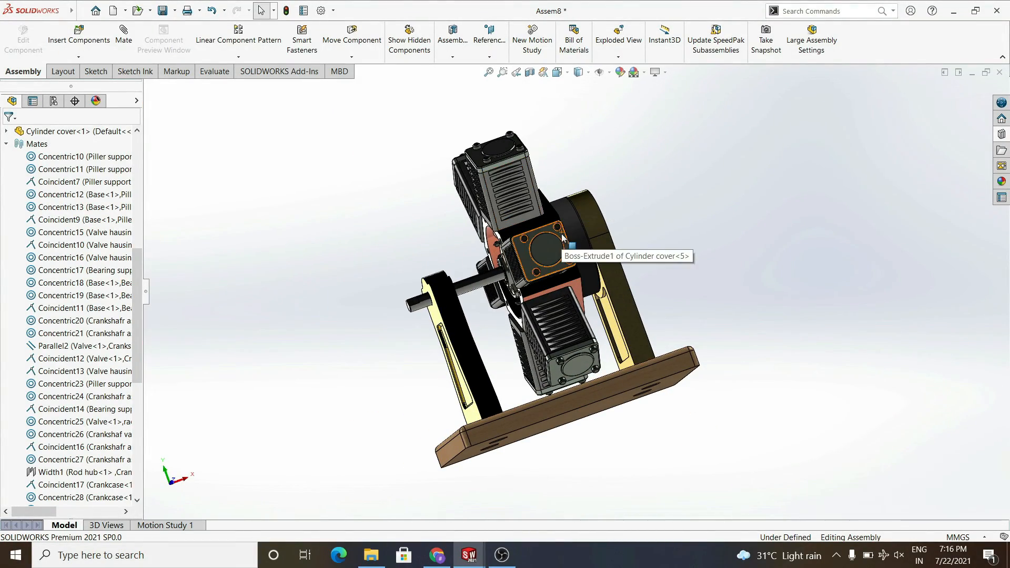
{"action": "scroll", "coordinate": [416, 414], "scroll_direction": "down", "scroll_amount": 2}
{"action": "scroll", "coordinate": [414, 240], "scroll_direction": "up", "scroll_amount": 4}
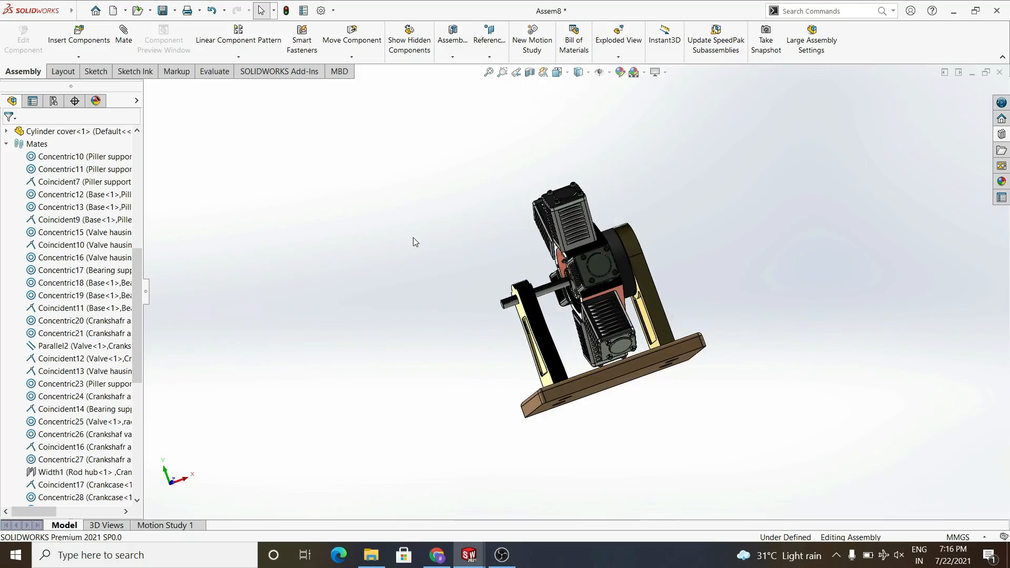
Step: Hide the cover of the original cylinder
{"action": "middle_click_drag", "start_coordinate": [413, 240], "coordinate": [553, 217]}
{"action": "right_click", "coordinate": [552, 204]}
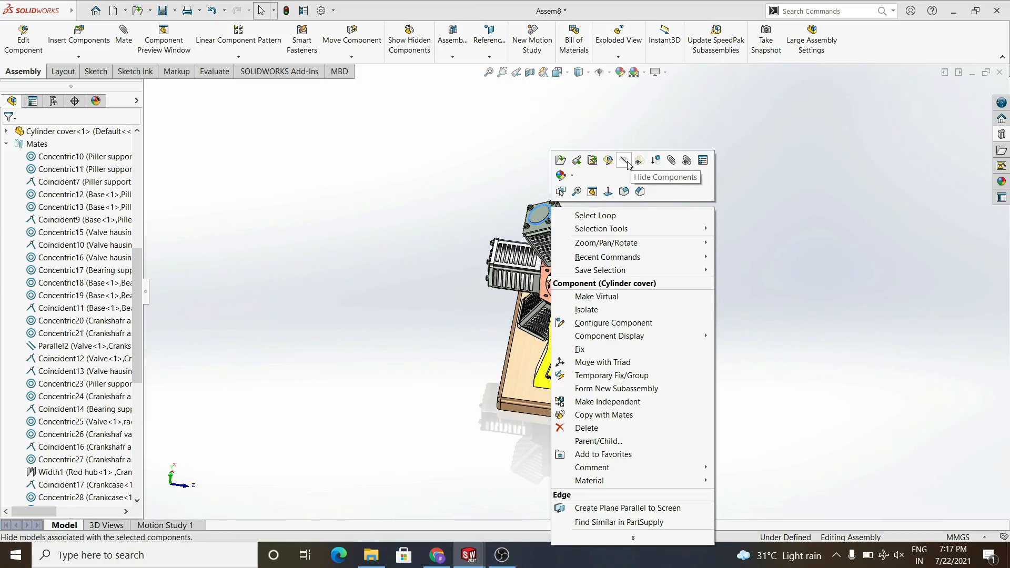
{"action": "left_click", "coordinate": [627, 165]}
{"action": "middle_click_drag", "start_coordinate": [679, 310], "coordinate": [704, 287]}
Step: Make the crankcase transparent and inspect how the cylinders and bolts sit in it
{"action": "scroll", "coordinate": [605, 236], "scroll_direction": "down", "scroll_amount": 5}
{"action": "middle_click_drag", "start_coordinate": [605, 237], "coordinate": [569, 326]}
{"action": "right_click", "coordinate": [569, 326]}
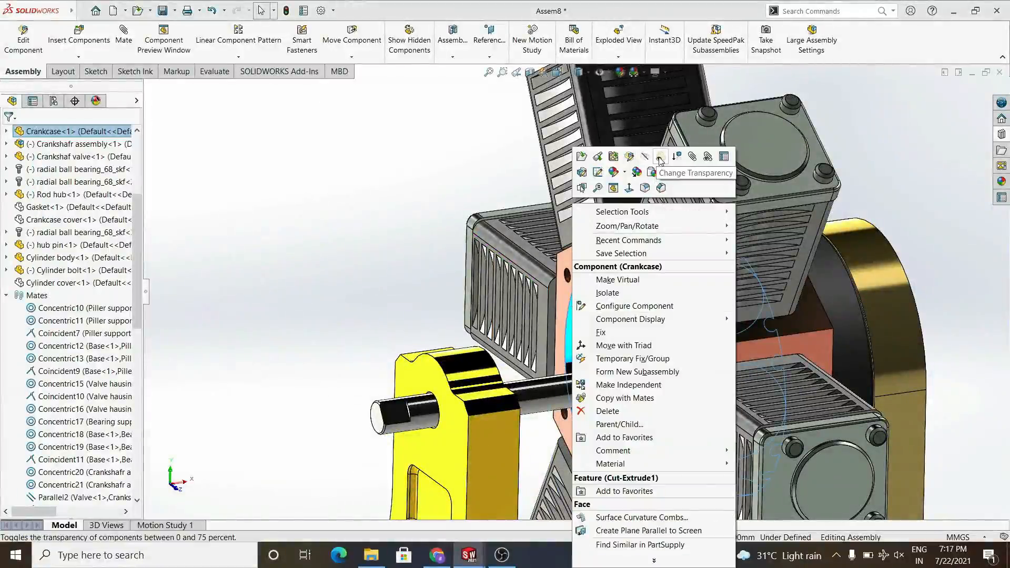
{"action": "left_click", "coordinate": [660, 161]}
{"action": "scroll", "coordinate": [590, 287], "scroll_direction": "down", "scroll_amount": 5}
{"action": "middle_click_drag", "start_coordinate": [589, 287], "coordinate": [676, 332]}
{"action": "scroll", "coordinate": [566, 327], "scroll_direction": "up", "scroll_amount": 3}
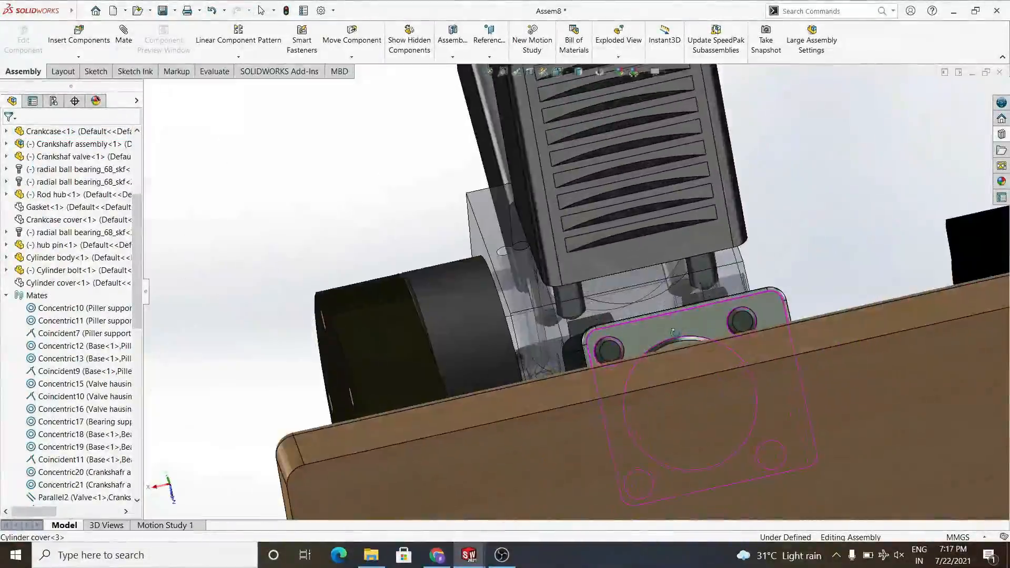
{"action": "scroll", "coordinate": [673, 333], "scroll_direction": "up", "scroll_amount": 2}
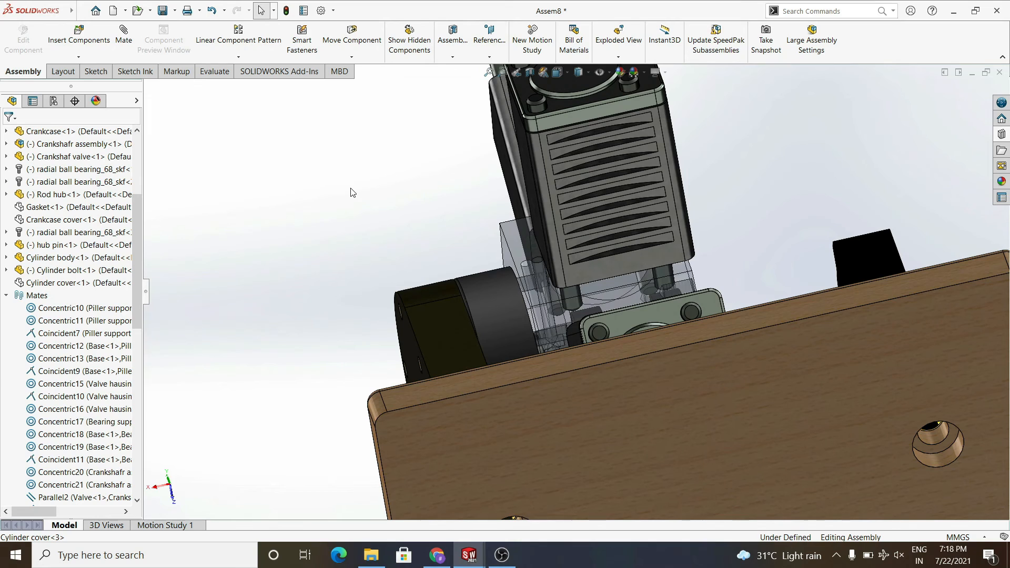
Step: Insert the Piston assembly and the Connecting rod from the 6 Cylinder engine folder beside the engine
{"action": "scroll", "coordinate": [351, 255], "scroll_direction": "up", "scroll_amount": 8}
{"action": "middle_click_drag", "start_coordinate": [747, 157], "coordinate": [620, 329]}
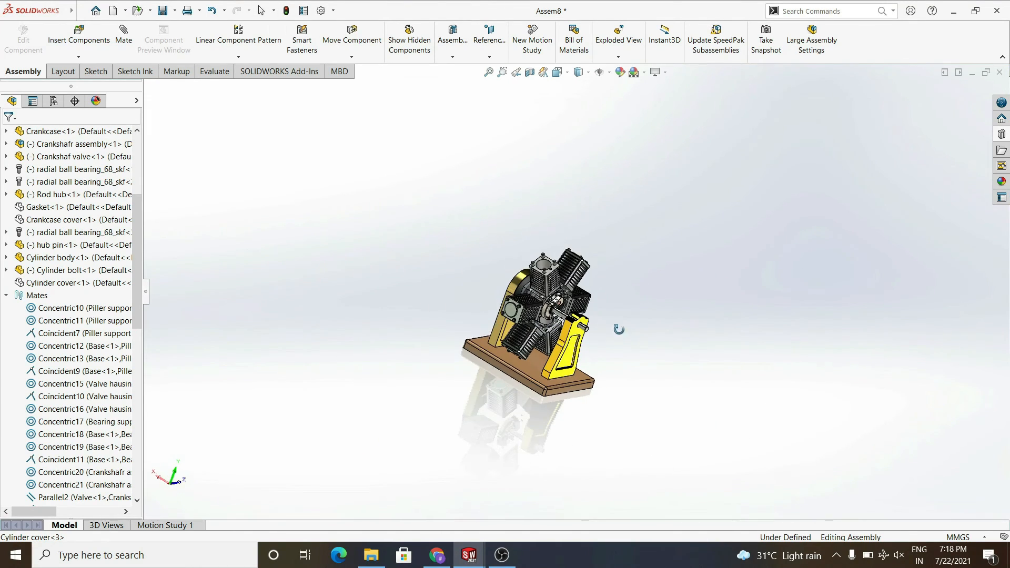
{"action": "left_click", "coordinate": [371, 555]}
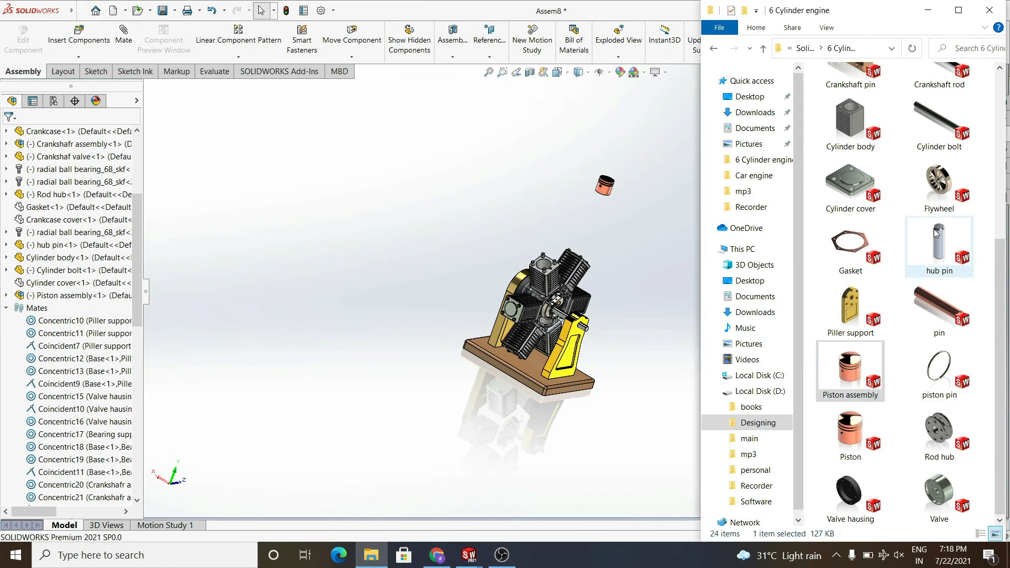
{"action": "scroll", "coordinate": [906, 237], "scroll_direction": "up", "scroll_amount": 5}
{"action": "left_click_drag", "start_coordinate": [853, 162], "coordinate": [617, 226]}
{"action": "left_click", "coordinate": [674, 392]}
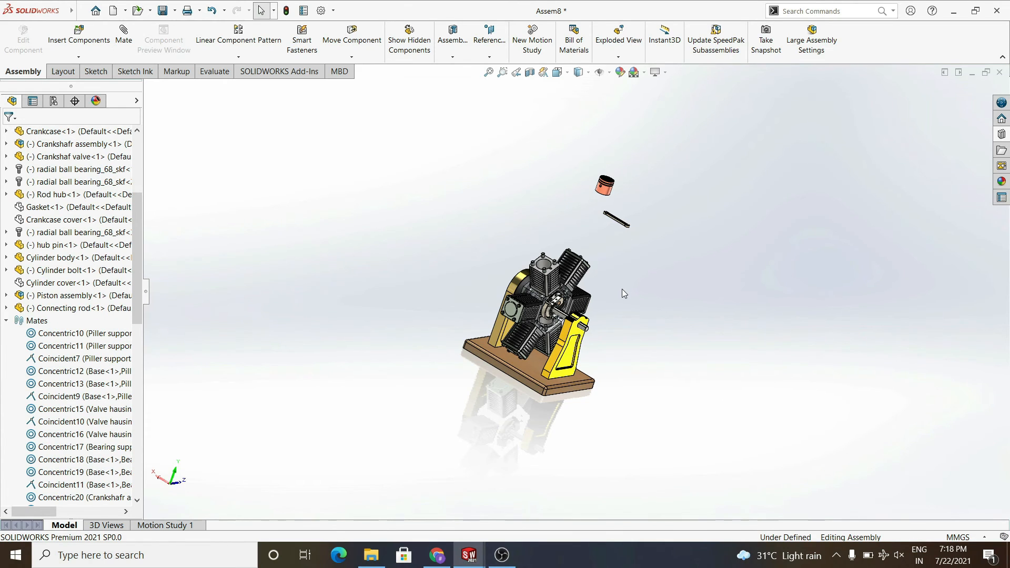
Step: Add a concentric mate between the piston assembly and the connecting rod's end hole, and move the rod inside the piston
{"action": "scroll", "coordinate": [621, 223], "scroll_direction": "down", "scroll_amount": 6}
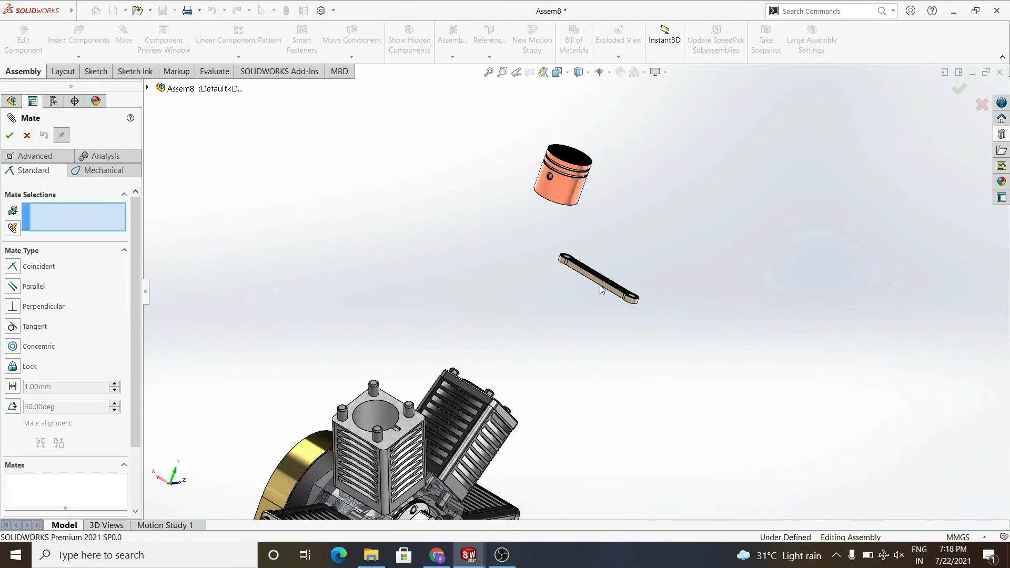
{"action": "middle_click_drag", "start_coordinate": [602, 289], "coordinate": [578, 162]}
{"action": "scroll", "coordinate": [577, 162], "scroll_direction": "down", "scroll_amount": 3}
{"action": "left_click", "coordinate": [541, 287]}
{"action": "scroll", "coordinate": [509, 175], "scroll_direction": "up", "scroll_amount": 3}
{"action": "middle_click_drag", "start_coordinate": [508, 175], "coordinate": [620, 314]}
{"action": "scroll", "coordinate": [322, 262], "scroll_direction": "down", "scroll_amount": 3}
{"action": "left_click", "coordinate": [335, 238]}
{"action": "left_click", "coordinate": [317, 208]}
{"action": "scroll", "coordinate": [465, 273], "scroll_direction": "up", "scroll_amount": 6}
{"action": "scroll", "coordinate": [721, 271], "scroll_direction": "down", "scroll_amount": 6}
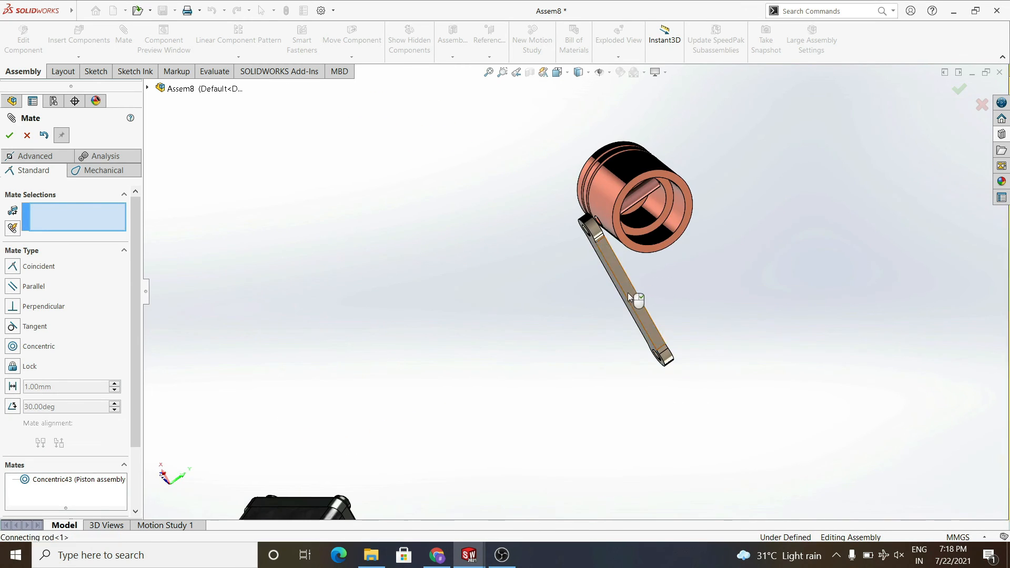
{"action": "left_click_drag", "start_coordinate": [628, 293], "coordinate": [672, 295]}
{"action": "left_click", "coordinate": [9, 136]}
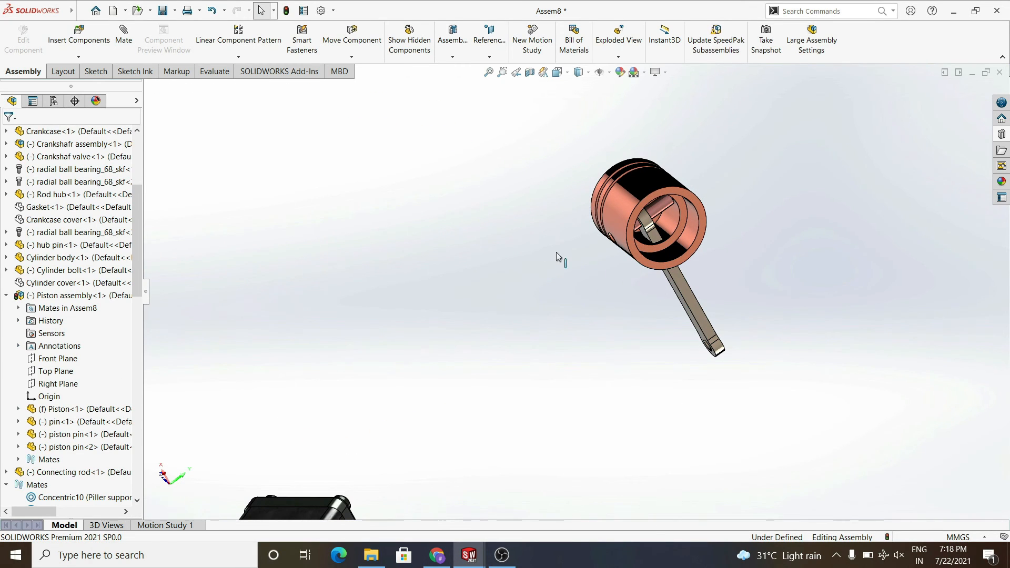
Step: Try to mate the piston's Front Plane parallel to the connecting rod's Front Plane
{"action": "left_click", "coordinate": [63, 414]}
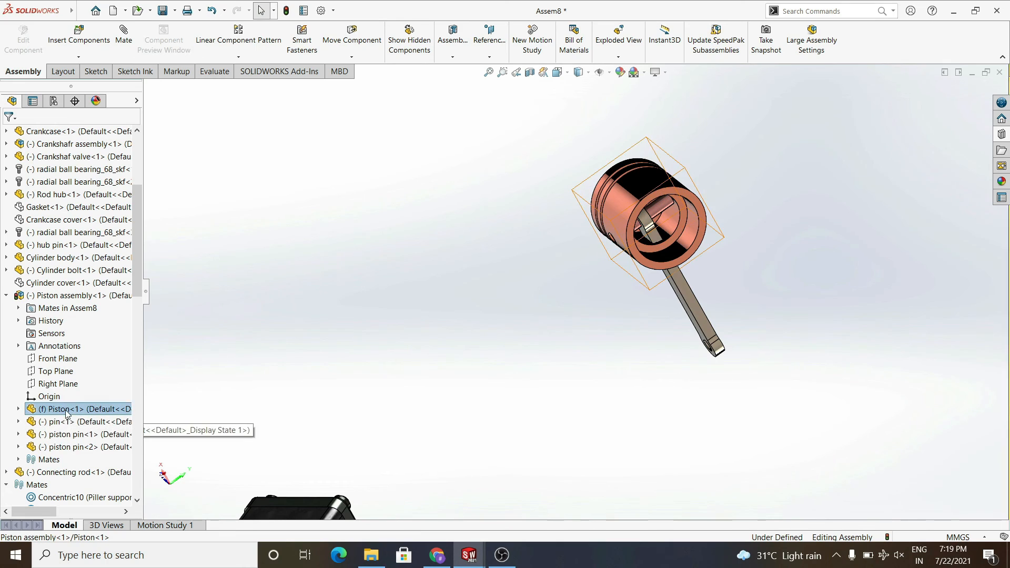
{"action": "left_click", "coordinate": [18, 409]}
{"action": "left_click", "coordinate": [85, 412]}
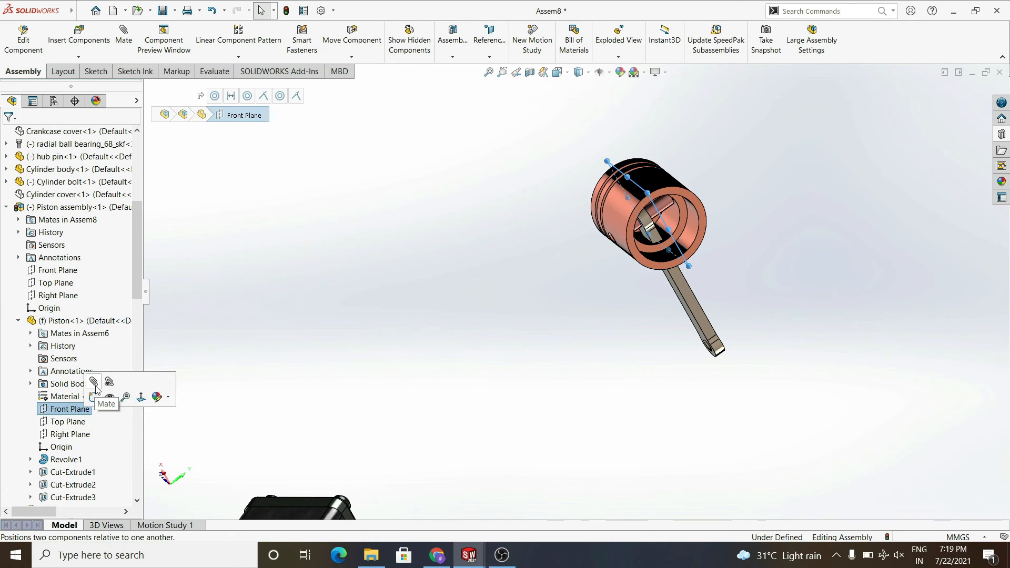
{"action": "left_click_drag", "start_coordinate": [138, 277], "coordinate": [128, 356]}
{"action": "left_click", "coordinate": [7, 258]}
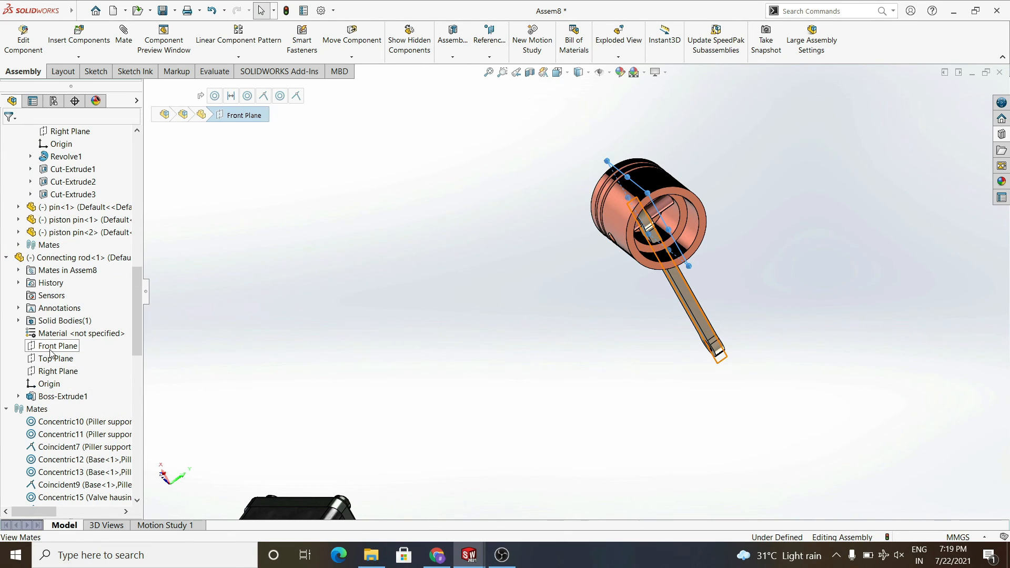
{"action": "left_click", "coordinate": [51, 347], "text": "ctrl"}
{"action": "left_click", "coordinate": [58, 328]}
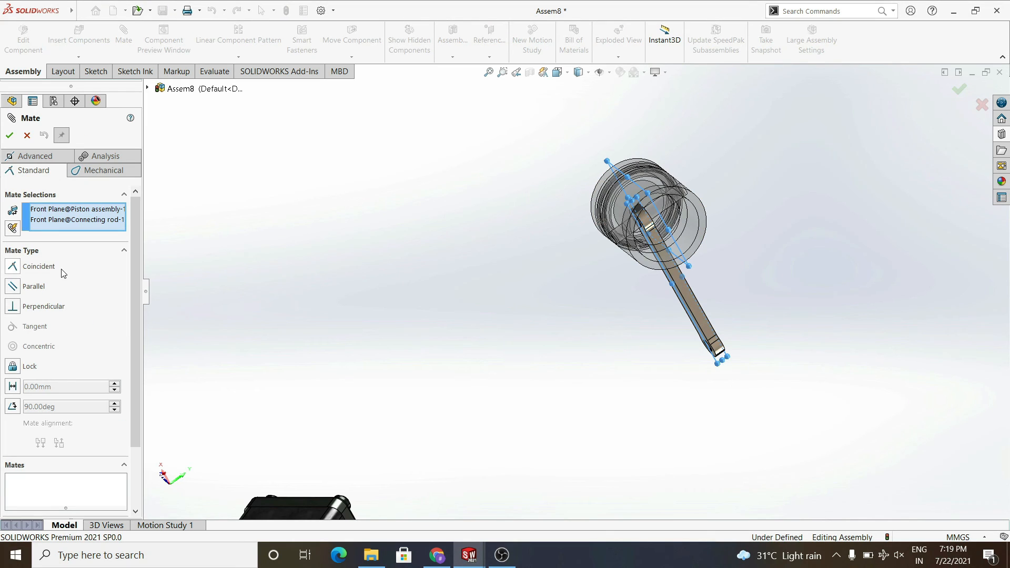
{"action": "left_click", "coordinate": [36, 289]}
{"action": "left_click", "coordinate": [617, 160]}
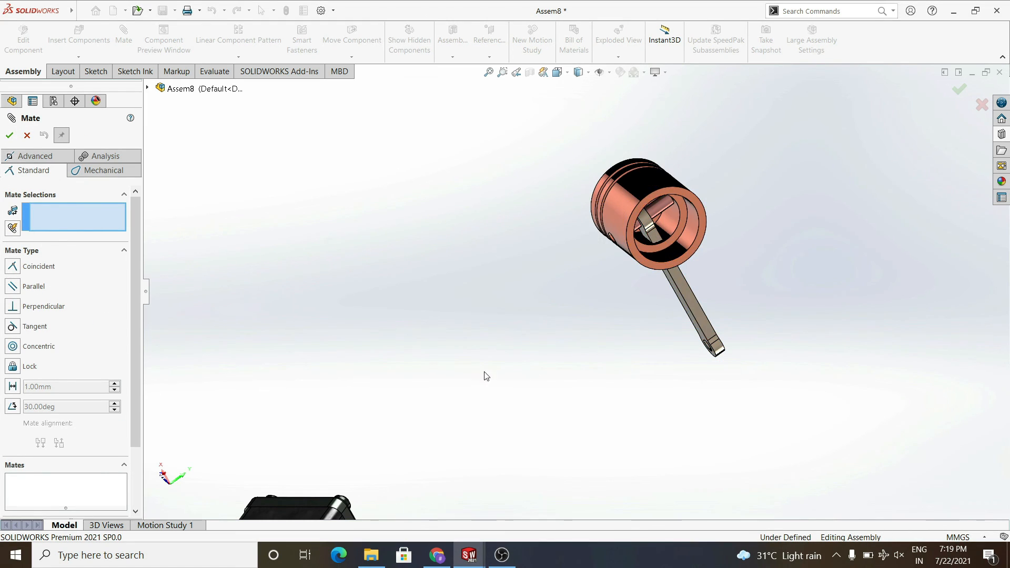
{"action": "left_click", "coordinate": [8, 136]}
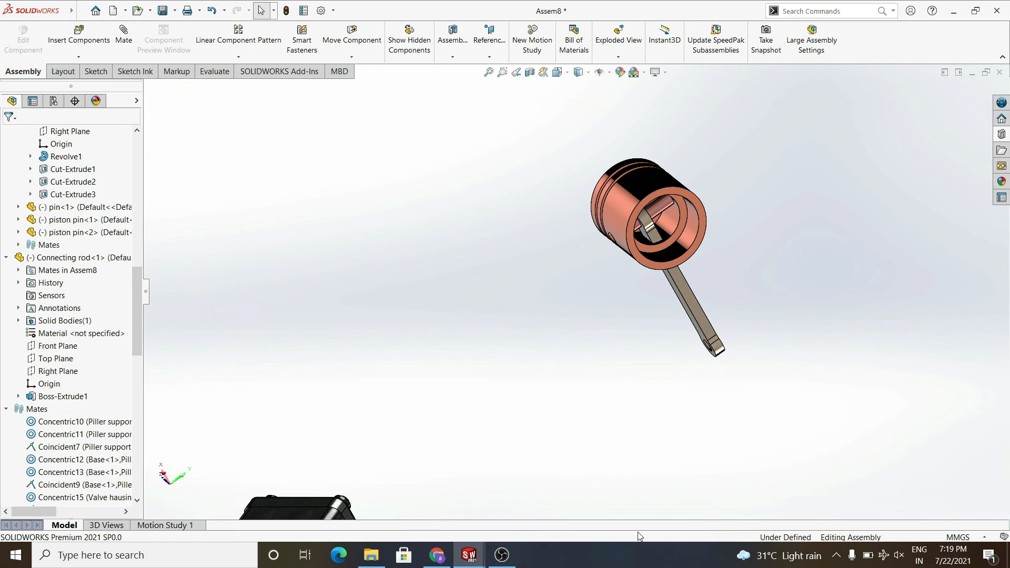
Step: Mate the connecting rod's Top Plane to the piston's Front Plane and finish mating
{"action": "left_click", "coordinate": [58, 362]}
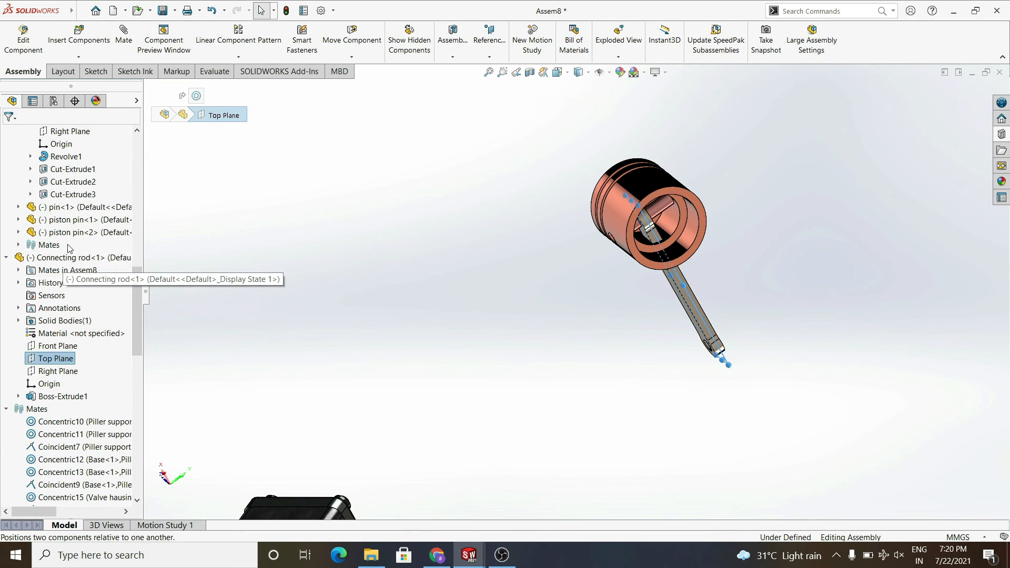
{"action": "scroll", "coordinate": [69, 239], "scroll_direction": "up", "scroll_amount": 3}
{"action": "left_click", "coordinate": [70, 220], "text": "ctrl"}
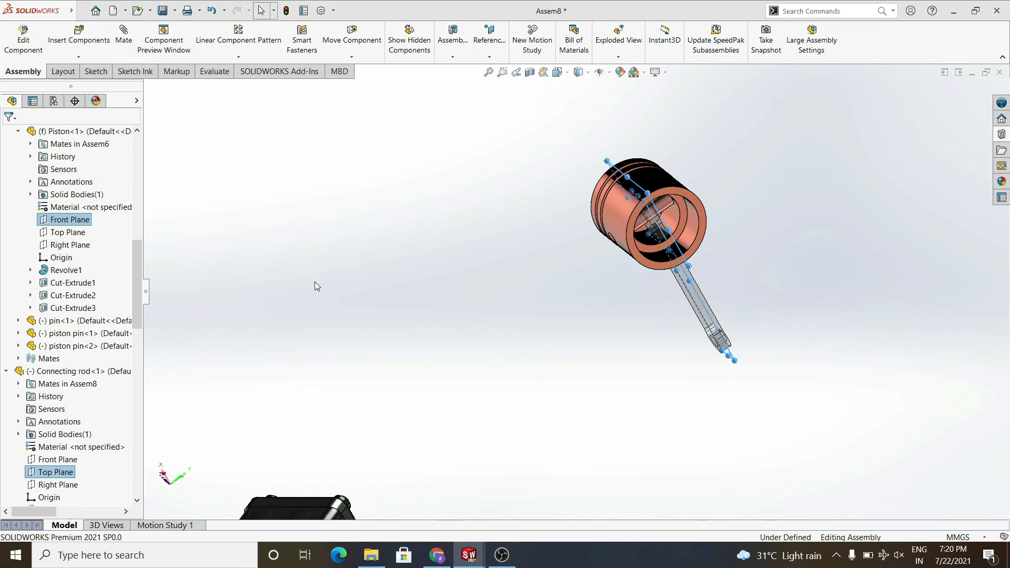
{"action": "right_click_drag", "start_coordinate": [316, 286], "coordinate": [268, 287]}
{"action": "left_click", "coordinate": [11, 136]}
{"action": "left_click", "coordinate": [9, 136]}
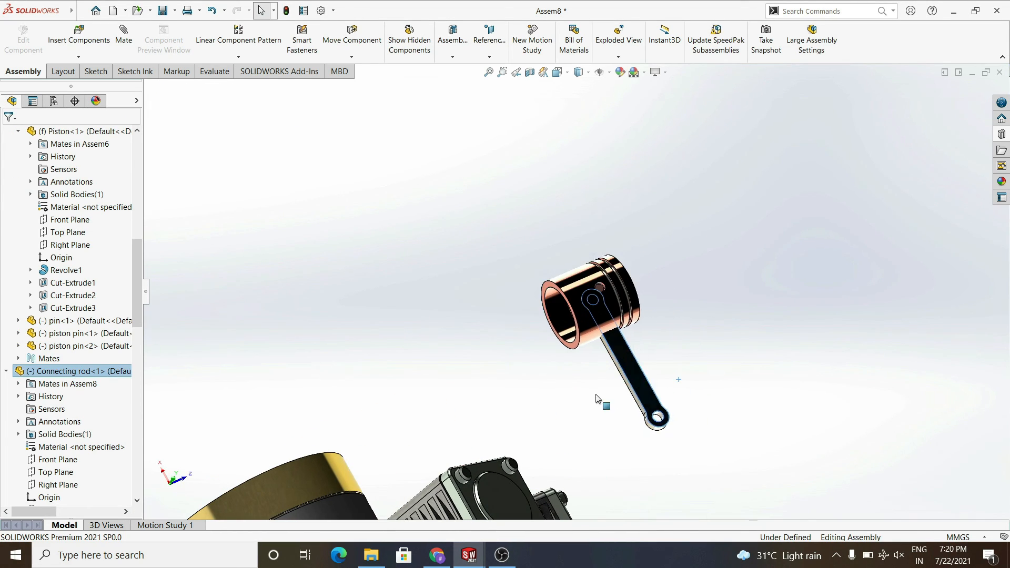
{"action": "scroll", "coordinate": [89, 255], "scroll_direction": "up", "scroll_amount": 1}
{"action": "right_click", "coordinate": [68, 170]}
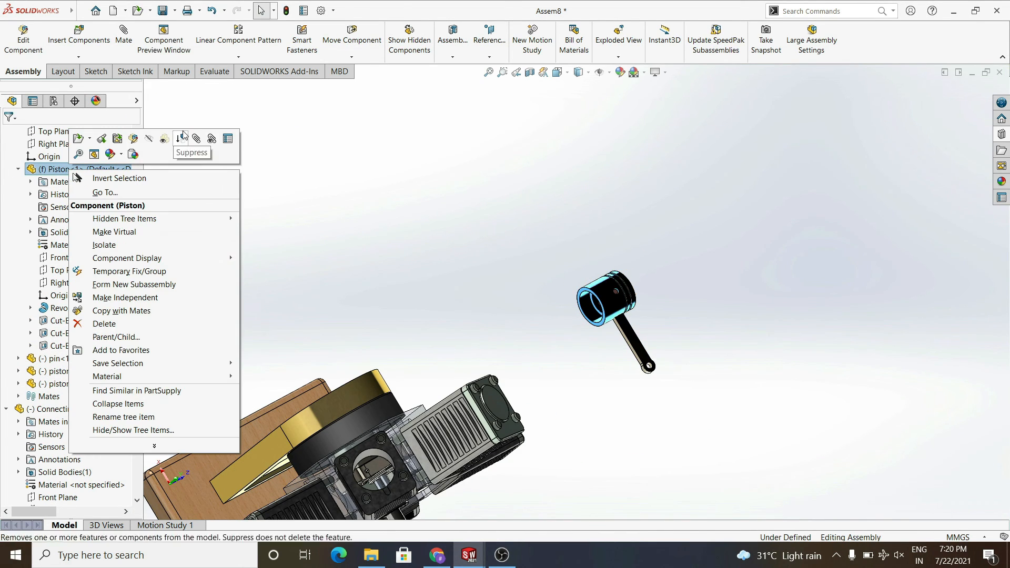
{"action": "left_click", "coordinate": [228, 138]}
{"action": "key", "text": "Escape"}
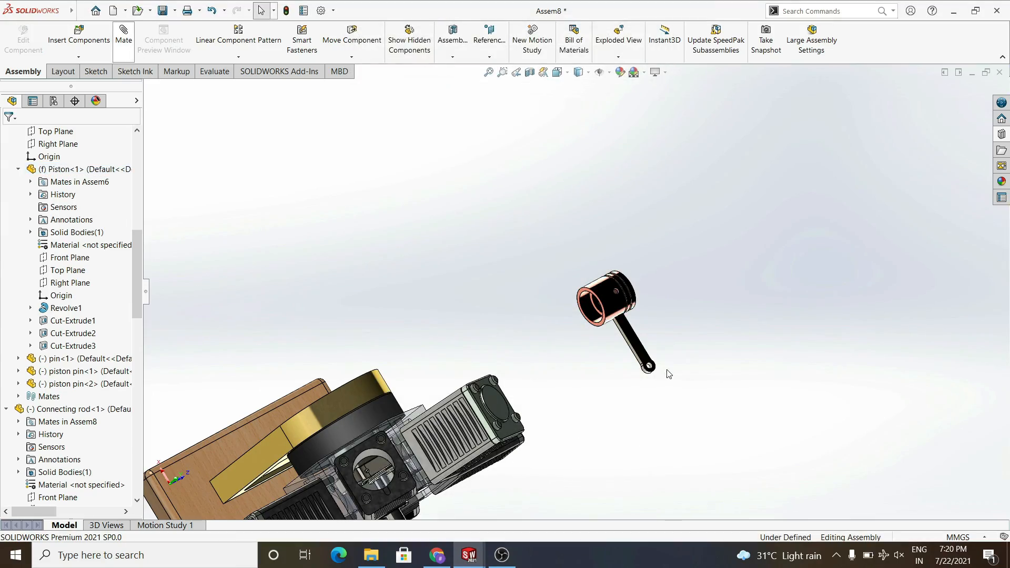
Step: Add a concentric mate between the connecting rod's free end hole and a hub pin on the rod hub
{"action": "scroll", "coordinate": [668, 374], "scroll_direction": "down", "scroll_amount": 6}
{"action": "scroll", "coordinate": [446, 358], "scroll_direction": "up", "scroll_amount": 4}
{"action": "scroll", "coordinate": [581, 304], "scroll_direction": "down", "scroll_amount": 6}
{"action": "left_click", "coordinate": [589, 307]}
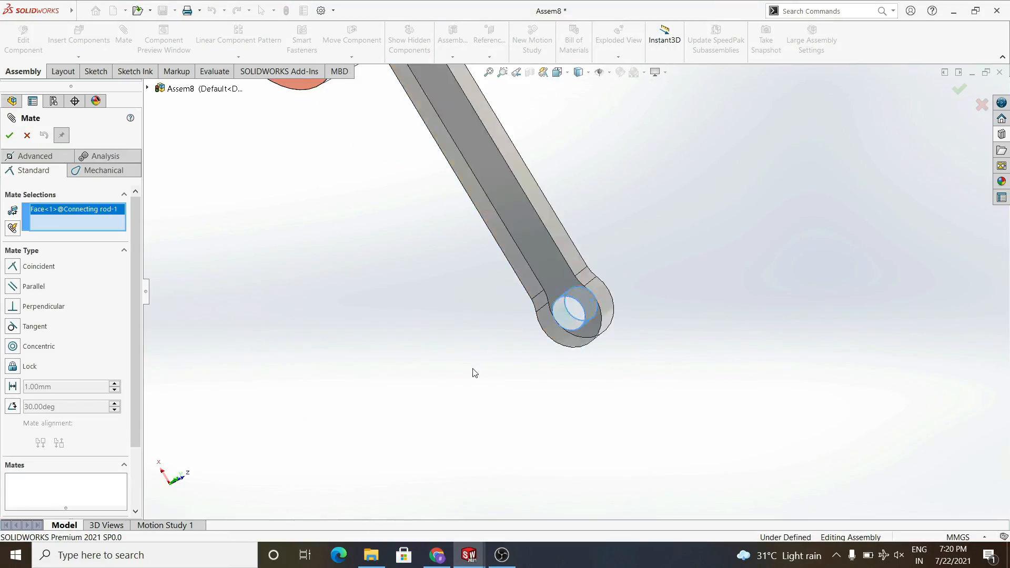
{"action": "scroll", "coordinate": [475, 373], "scroll_direction": "up", "scroll_amount": 5}
{"action": "mouse_move", "coordinate": [475, 392]}
{"action": "middle_mouse_down"}
{"action": "mouse_move", "coordinate": [458, 363]}
{"action": "mouse_move", "coordinate": [448, 379]}
{"action": "mouse_move", "coordinate": [463, 399]}
{"action": "middle_mouse_up"}
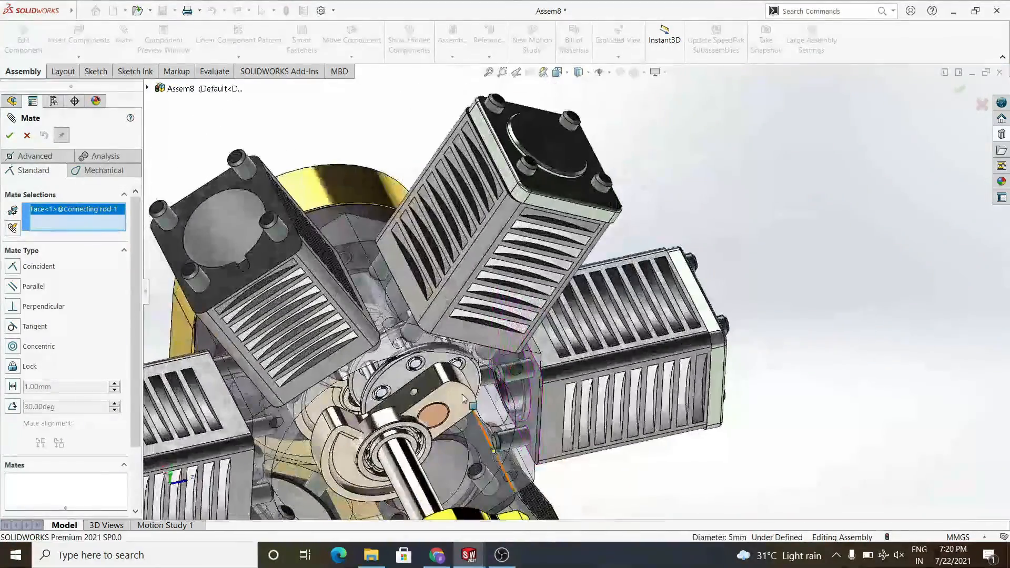
{"action": "scroll", "coordinate": [377, 362], "scroll_direction": "down", "scroll_amount": 5}
{"action": "left_click", "coordinate": [445, 289]}
{"action": "left_click", "coordinate": [435, 314]}
{"action": "scroll", "coordinate": [617, 362], "scroll_direction": "up", "scroll_amount": 6}
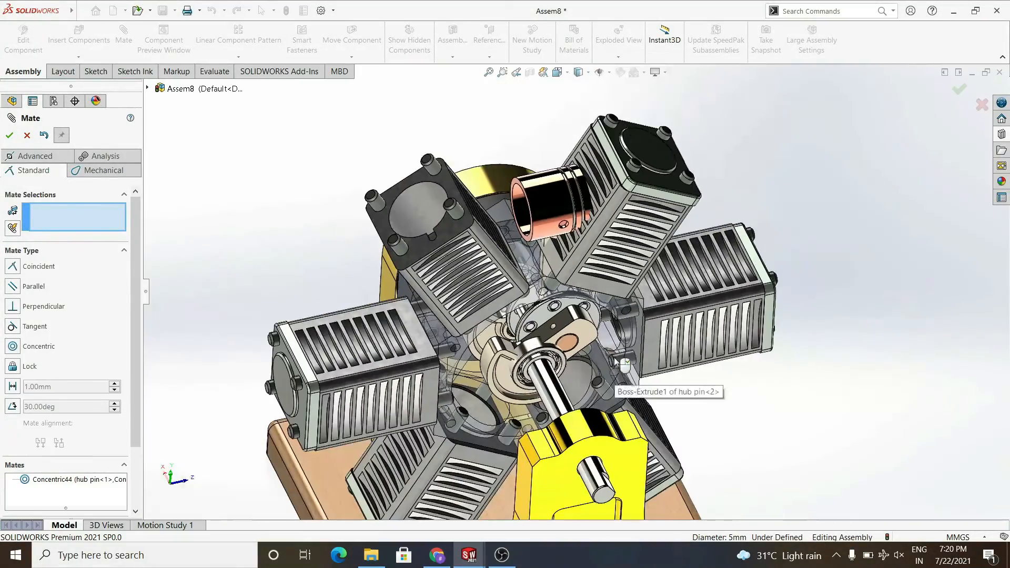
Step: Add a concentric mate between the piston and the bore of the uncovered cylinder body, and finish mating
{"action": "left_click", "coordinate": [544, 209]}
{"action": "left_click", "coordinate": [422, 208]}
{"action": "left_click", "coordinate": [402, 181]}
{"action": "scroll", "coordinate": [550, 326], "scroll_direction": "up", "scroll_amount": 4}
{"action": "middle_click_drag", "start_coordinate": [550, 387], "coordinate": [528, 340]}
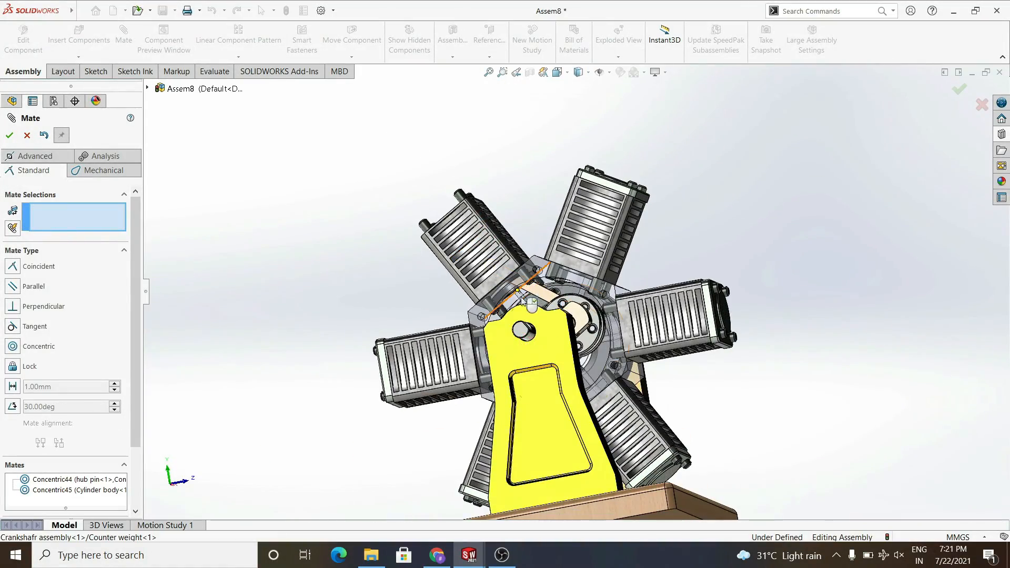
{"action": "middle_click_drag", "start_coordinate": [531, 305], "coordinate": [592, 427]}
{"action": "left_click", "coordinate": [9, 135]}
Step: Hide the uncovered cylinder body around the piston
{"action": "middle_click_drag", "start_coordinate": [574, 394], "coordinate": [515, 320]}
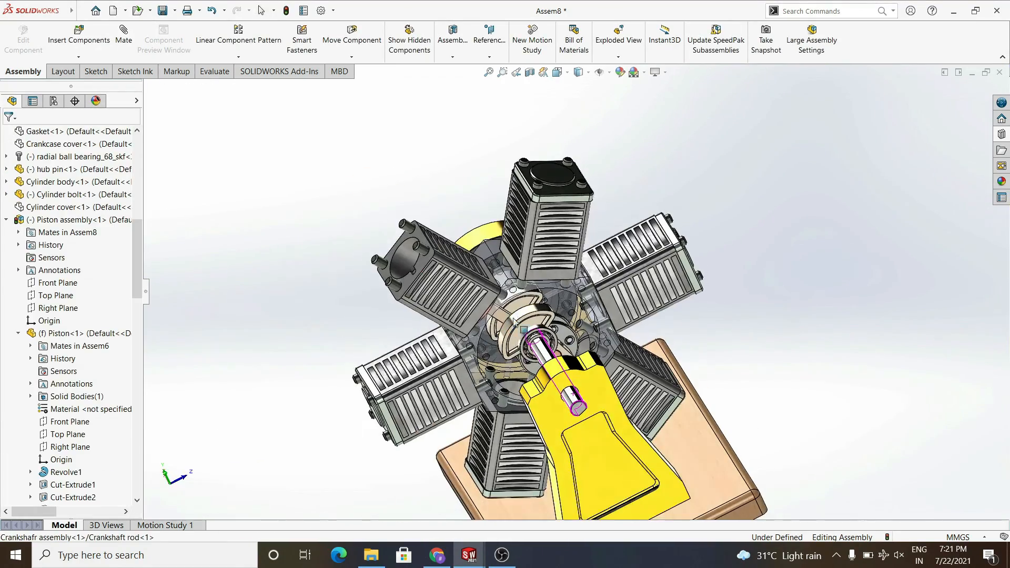
{"action": "right_click", "coordinate": [415, 284]}
{"action": "left_click", "coordinate": [487, 164]}
{"action": "scroll", "coordinate": [456, 340], "scroll_direction": "down", "scroll_amount": 5}
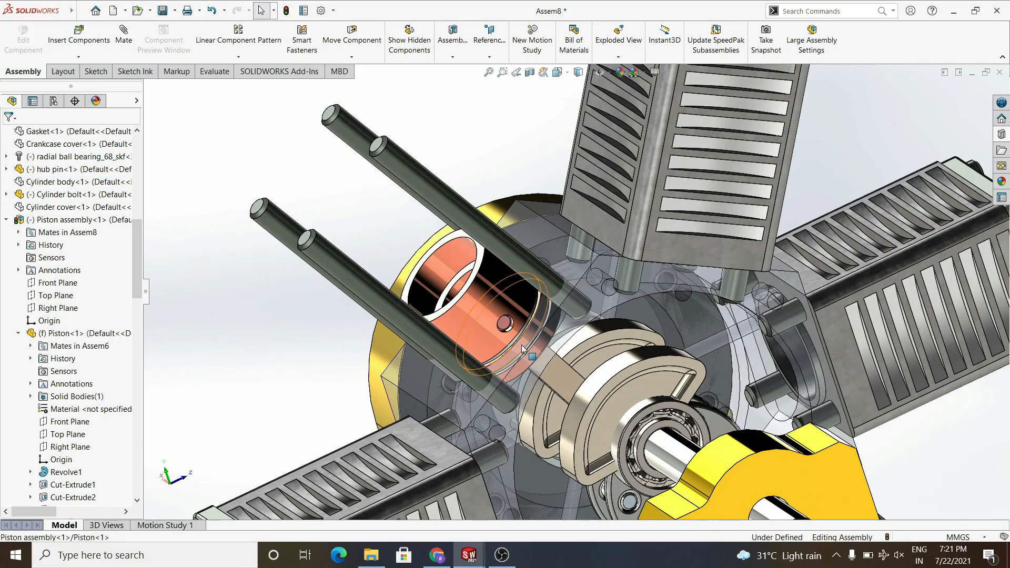
Step: Delete the Coincident28 mate between the piston assembly and the connecting rod, and move the piston along its cylinder axis
{"action": "right_click", "coordinate": [455, 339]}
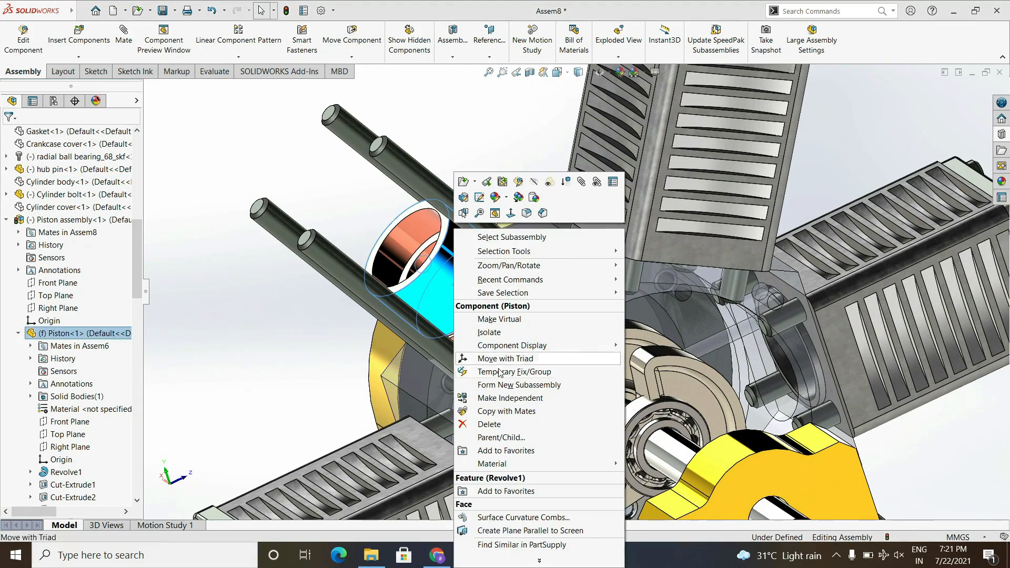
{"action": "left_click", "coordinate": [260, 362]}
{"action": "scroll", "coordinate": [259, 362], "scroll_direction": "up", "scroll_amount": 3}
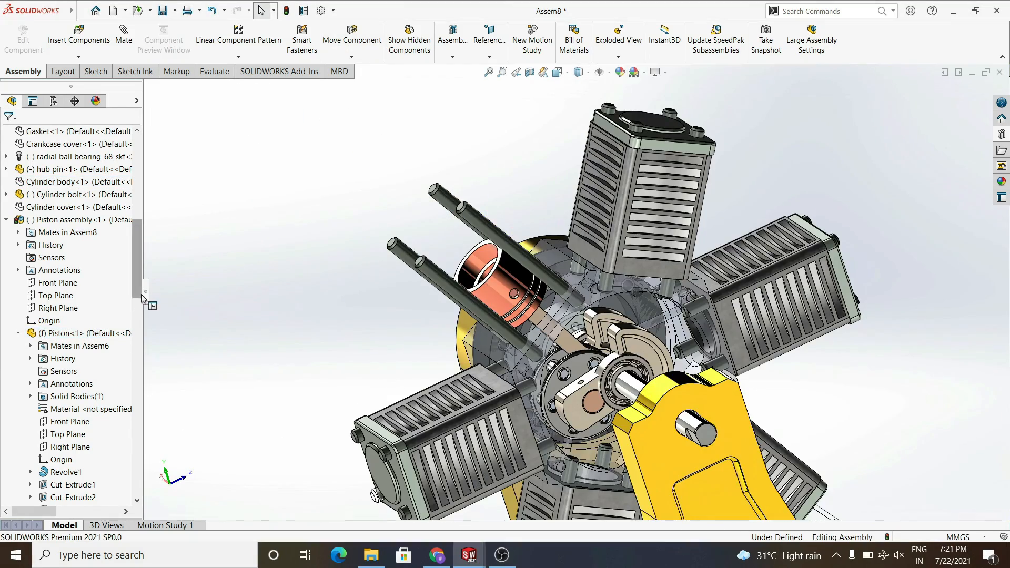
{"action": "left_click_drag", "start_coordinate": [138, 288], "coordinate": [138, 485]}
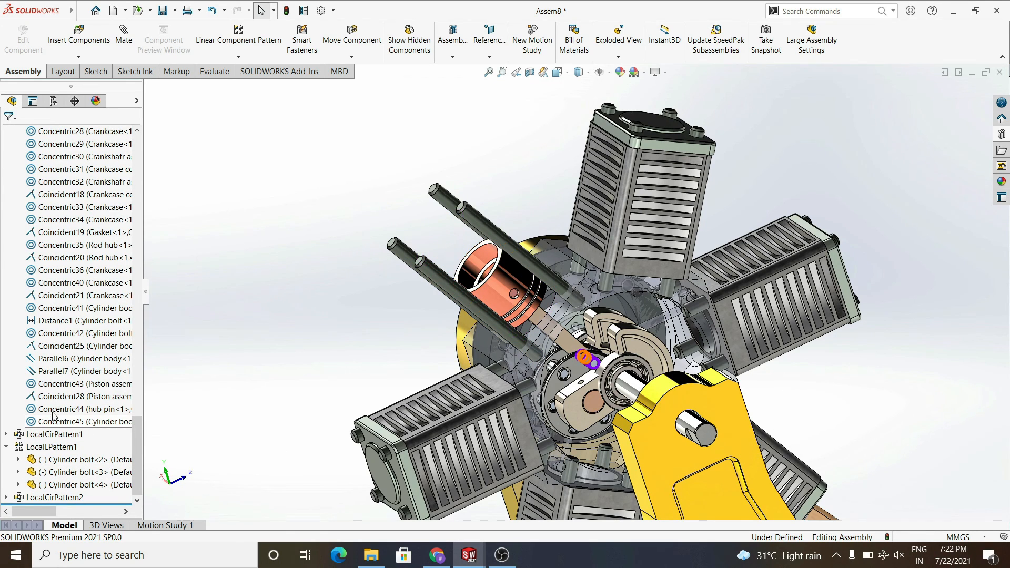
{"action": "left_click", "coordinate": [57, 398]}
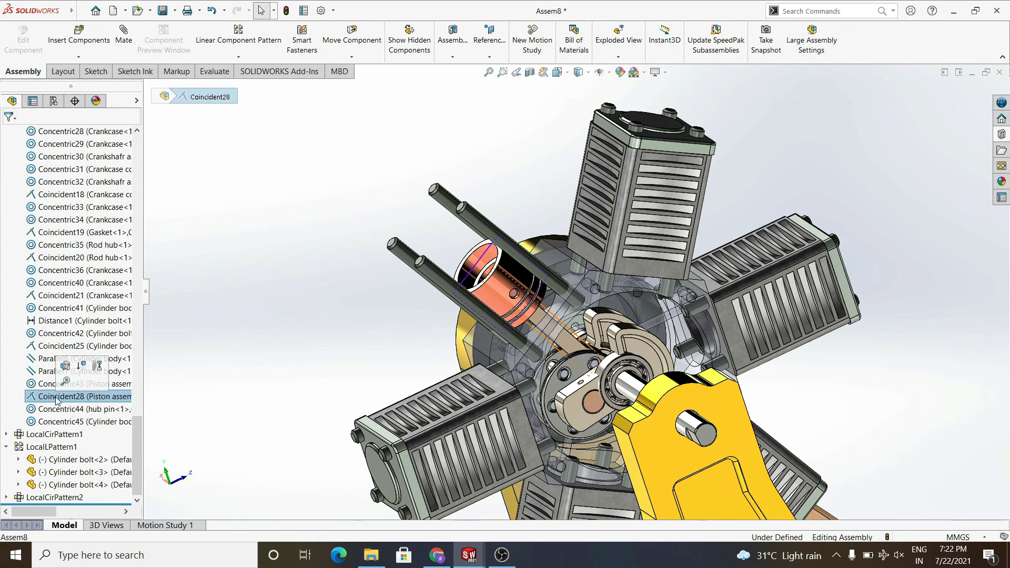
{"action": "right_click", "coordinate": [56, 397]}
{"action": "left_click", "coordinate": [98, 402]}
{"action": "left_click_drag", "start_coordinate": [456, 285], "coordinate": [405, 268]}
{"action": "left_click_drag", "start_coordinate": [513, 239], "coordinate": [508, 271]}
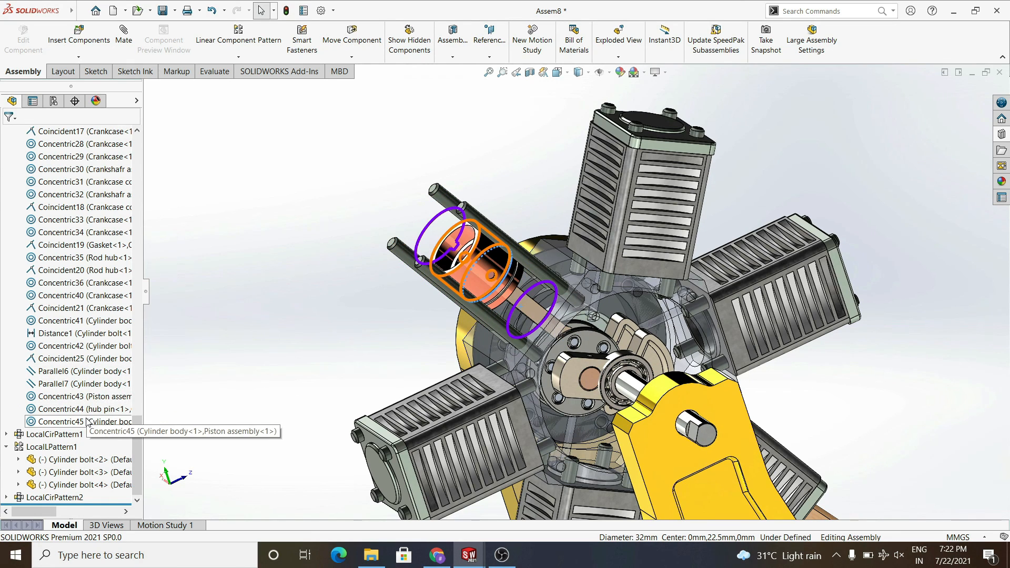
Step: Delete the Concentric43 mate of the piston assembly, then pull the piston clear of the cylinder bolts and rotate it freely
{"action": "right_click", "coordinate": [85, 401]}
{"action": "left_click", "coordinate": [126, 402]}
{"action": "left_click_drag", "start_coordinate": [491, 278], "coordinate": [279, 227]}
{"action": "scroll", "coordinate": [279, 228], "scroll_direction": "up", "scroll_amount": 2}
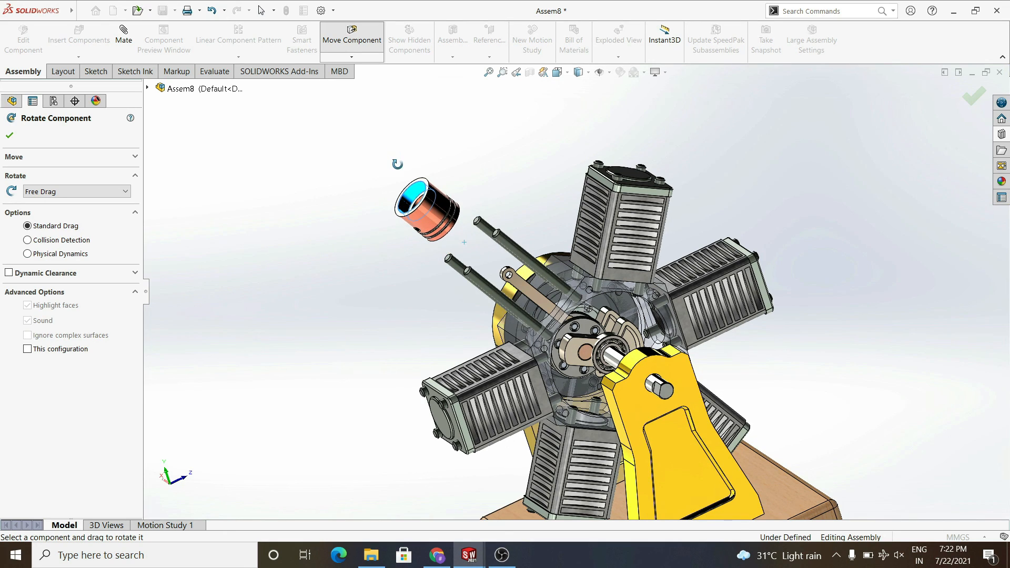
{"action": "mouse_move", "coordinate": [449, 258]}
{"action": "middle_mouse_down"}
{"action": "mouse_move", "coordinate": [457, 298]}
{"action": "mouse_move", "coordinate": [515, 273]}
{"action": "mouse_move", "coordinate": [424, 237]}
{"action": "middle_mouse_up"}
{"action": "scroll", "coordinate": [373, 252], "scroll_direction": "up", "scroll_amount": 2}
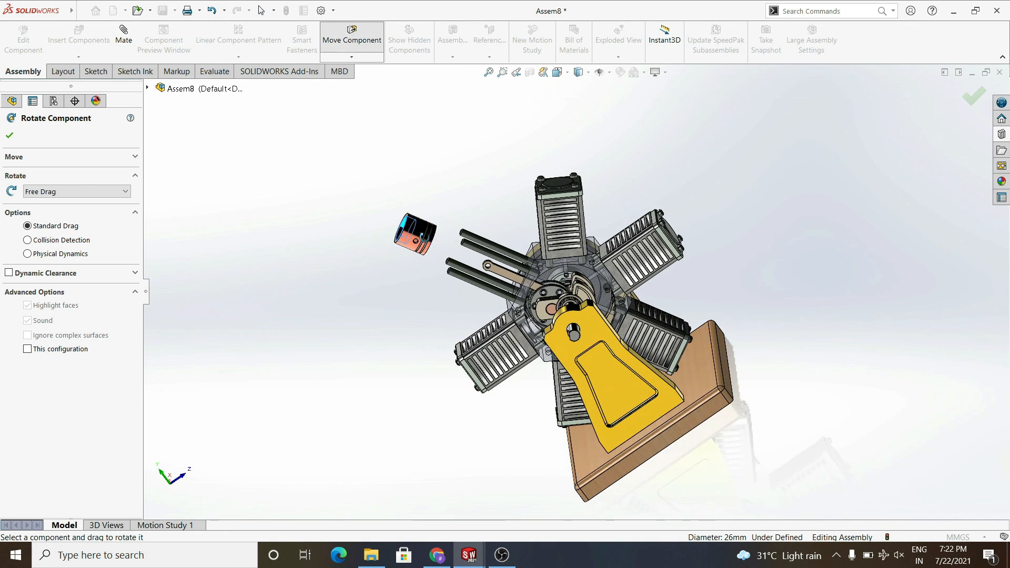
{"action": "left_click", "coordinate": [15, 133]}
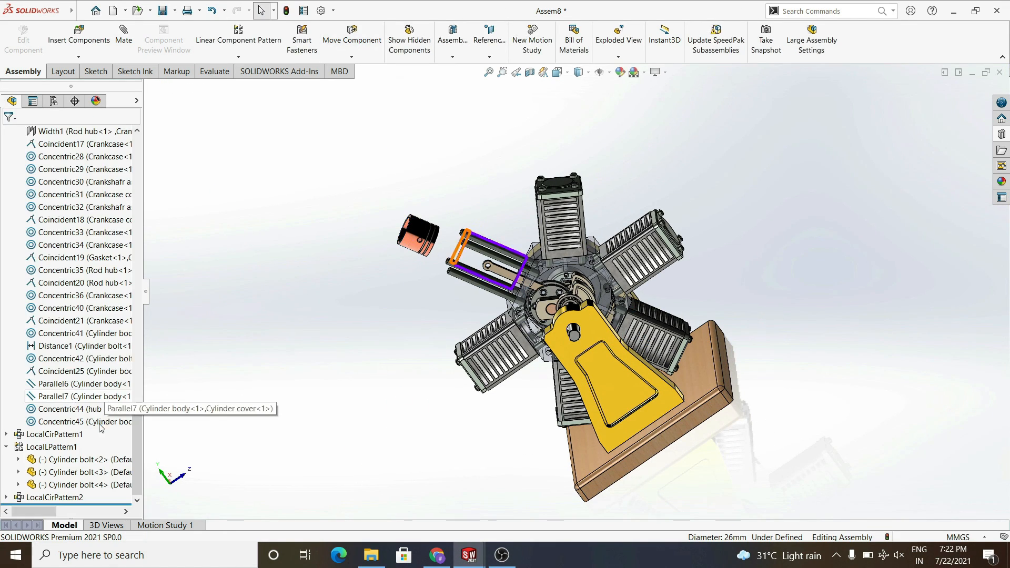
Step: Delete the Concentric45 mate between the cylinder body and piston assembly, and rotate the loose piston to face the connecting rod
{"action": "left_click", "coordinate": [55, 421]}
{"action": "right_click", "coordinate": [55, 422]}
{"action": "left_click", "coordinate": [112, 399]}
{"action": "left_click", "coordinate": [352, 57]}
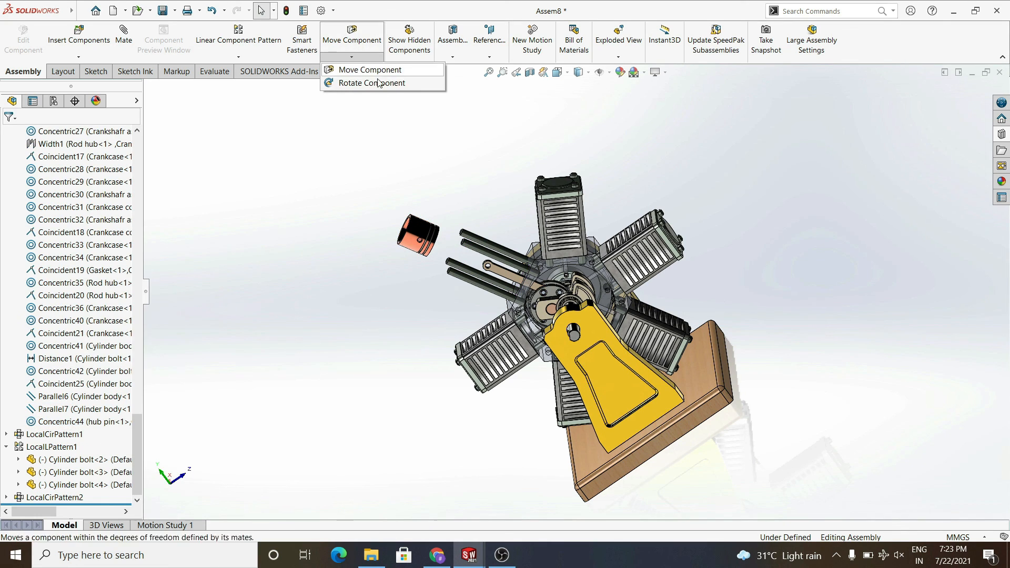
{"action": "left_click", "coordinate": [368, 83]}
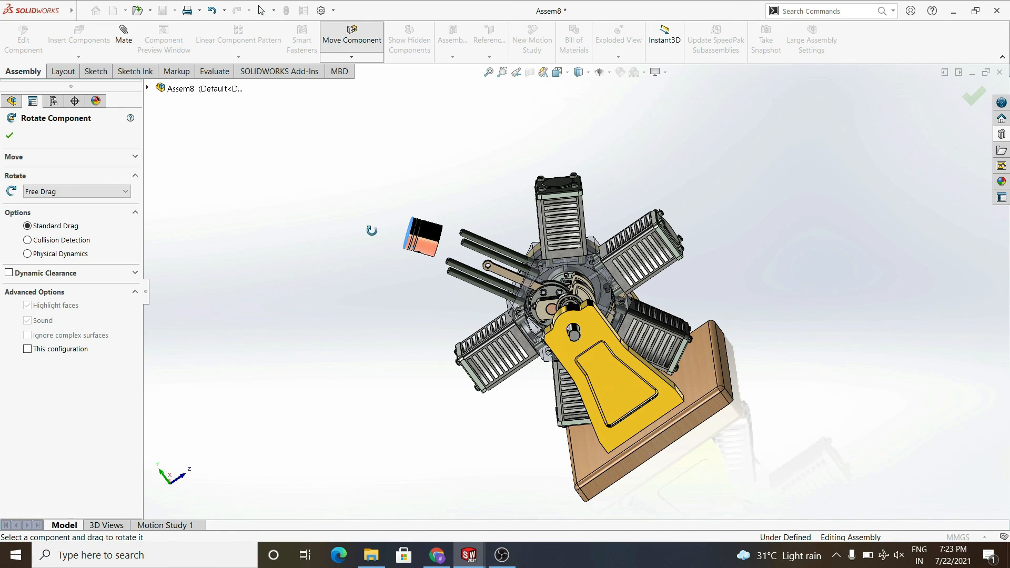
{"action": "key", "text": "Escape"}
Step: Add a concentric mate between the connecting rod's outer end hole and the piston's pin hole
{"action": "scroll", "coordinate": [498, 273], "scroll_direction": "down", "scroll_amount": 9}
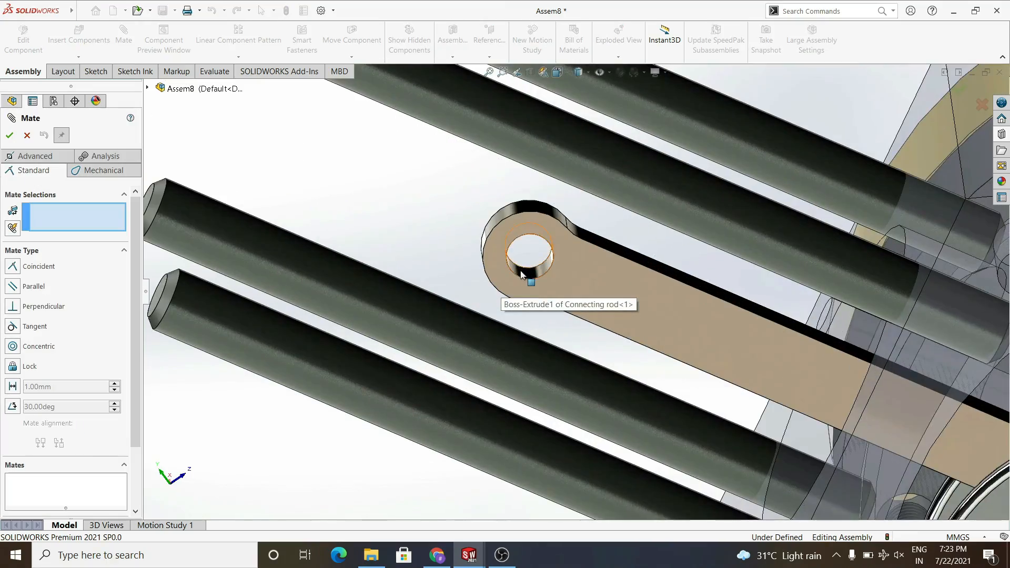
{"action": "left_click", "coordinate": [523, 275]}
{"action": "scroll", "coordinate": [523, 275], "scroll_direction": "up", "scroll_amount": 6}
{"action": "scroll", "coordinate": [484, 219], "scroll_direction": "down", "scroll_amount": 6}
{"action": "middle_click_drag", "start_coordinate": [402, 245], "coordinate": [532, 210]}
{"action": "left_click", "coordinate": [566, 204]}
{"action": "left_click", "coordinate": [735, 175]}
Step: Select the piston's outer cylindrical face as the first reference for another mate
{"action": "scroll", "coordinate": [500, 327], "scroll_direction": "up", "scroll_amount": 6}
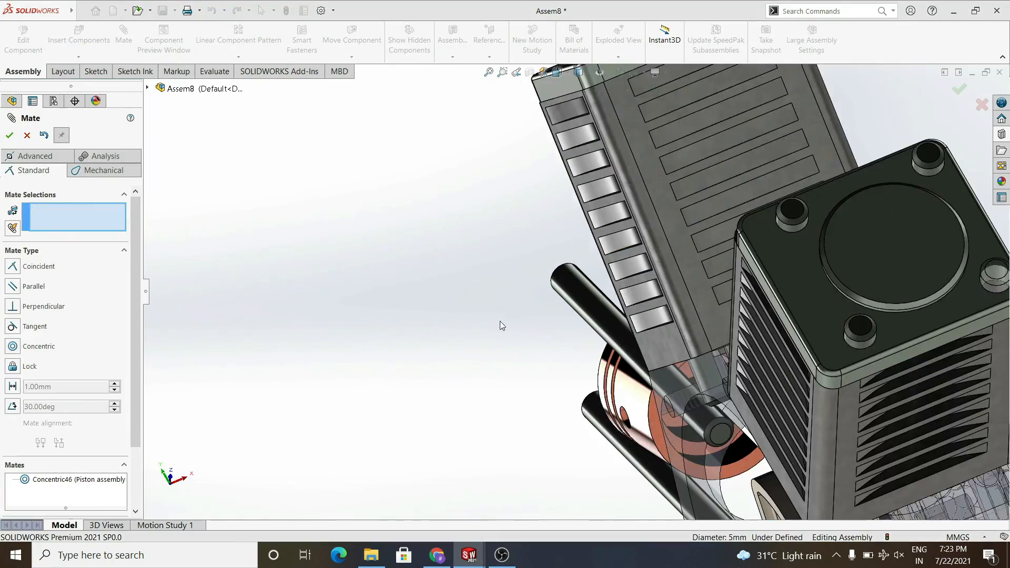
{"action": "middle_click_drag", "start_coordinate": [500, 327], "coordinate": [316, 336]}
{"action": "left_click", "coordinate": [621, 341]}
{"action": "scroll", "coordinate": [470, 333], "scroll_direction": "up", "scroll_amount": 4}
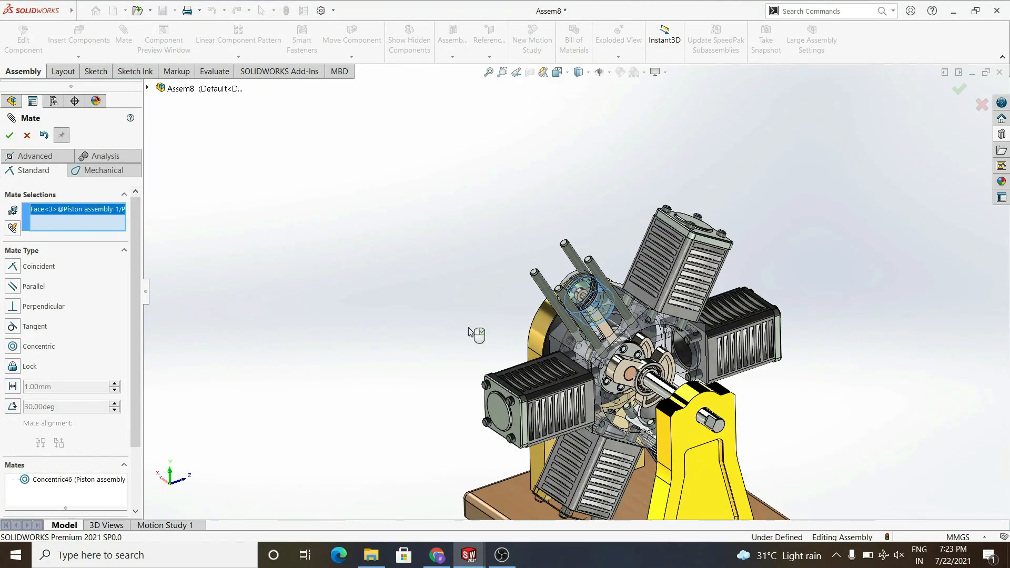
Step: Show the crankcase cover and the hidden cylinder body, keeping the cylinder cover hidden so the bore stays accessible
{"action": "left_click", "coordinate": [146, 88]}
{"action": "right_click", "coordinate": [215, 342]}
{"action": "left_click", "coordinate": [245, 365]}
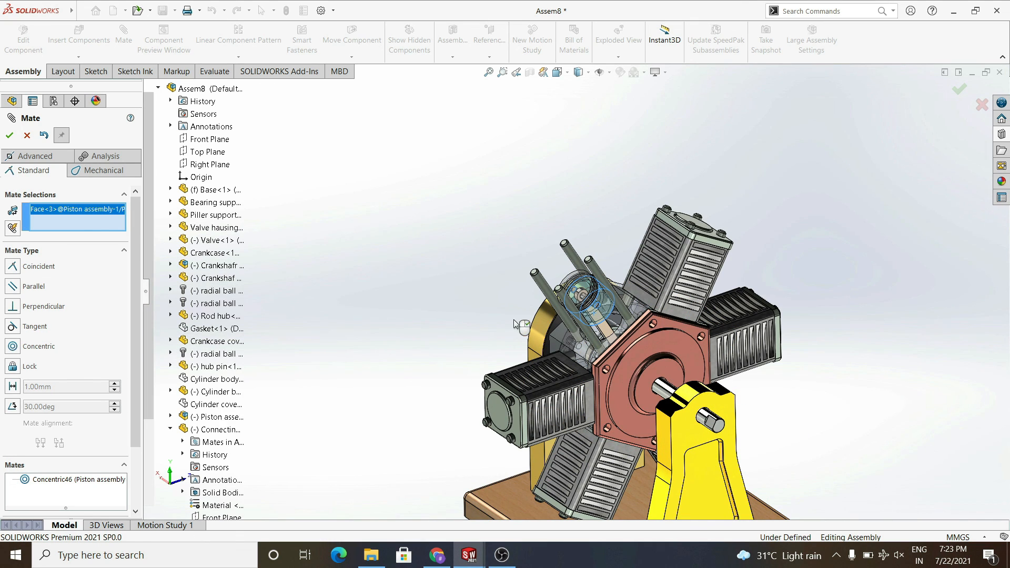
{"action": "scroll", "coordinate": [244, 382], "scroll_direction": "down", "scroll_amount": 3}
{"action": "scroll", "coordinate": [215, 245], "scroll_direction": "up", "scroll_amount": 3}
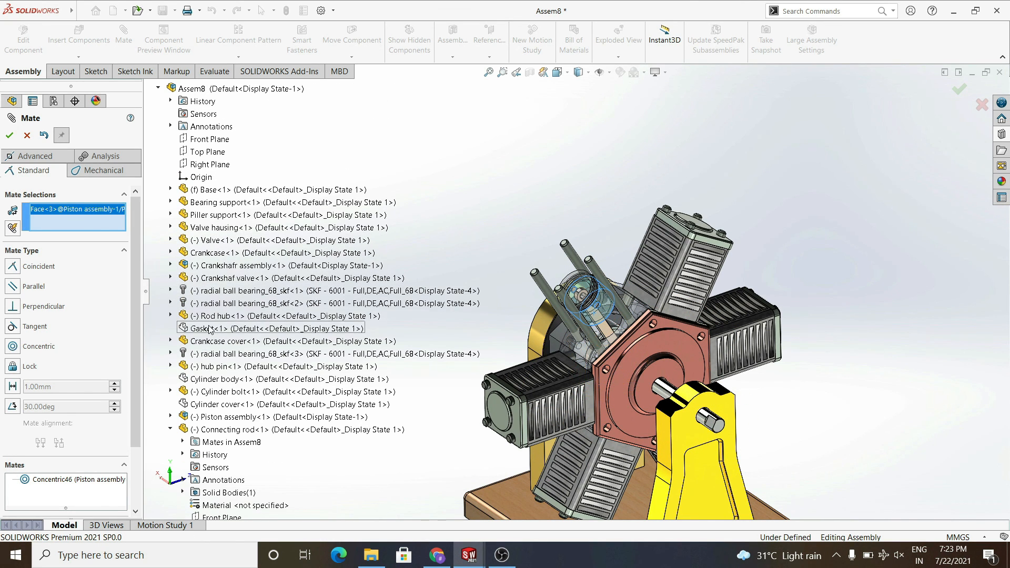
{"action": "right_click", "coordinate": [219, 404]}
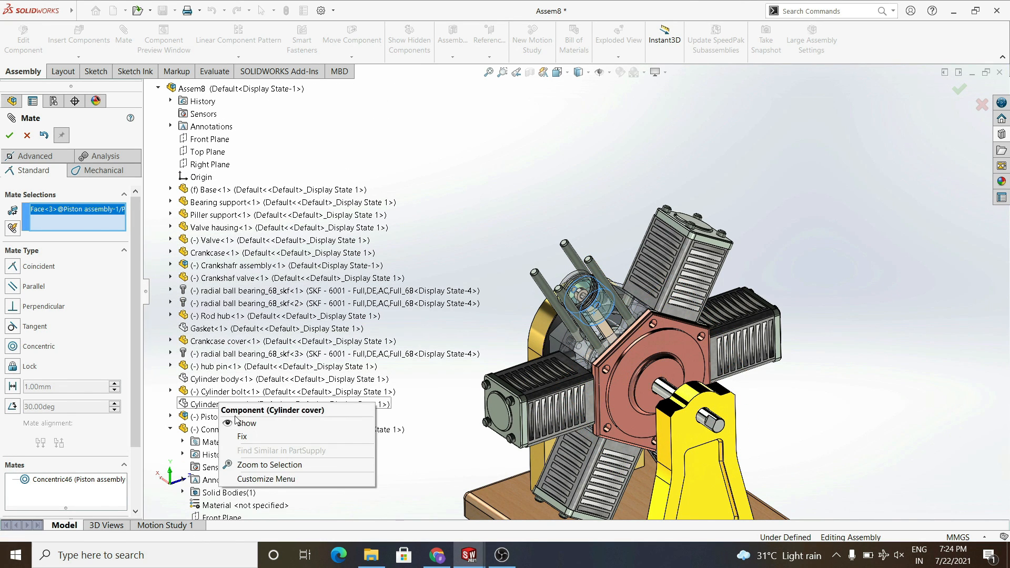
{"action": "left_click", "coordinate": [239, 423]}
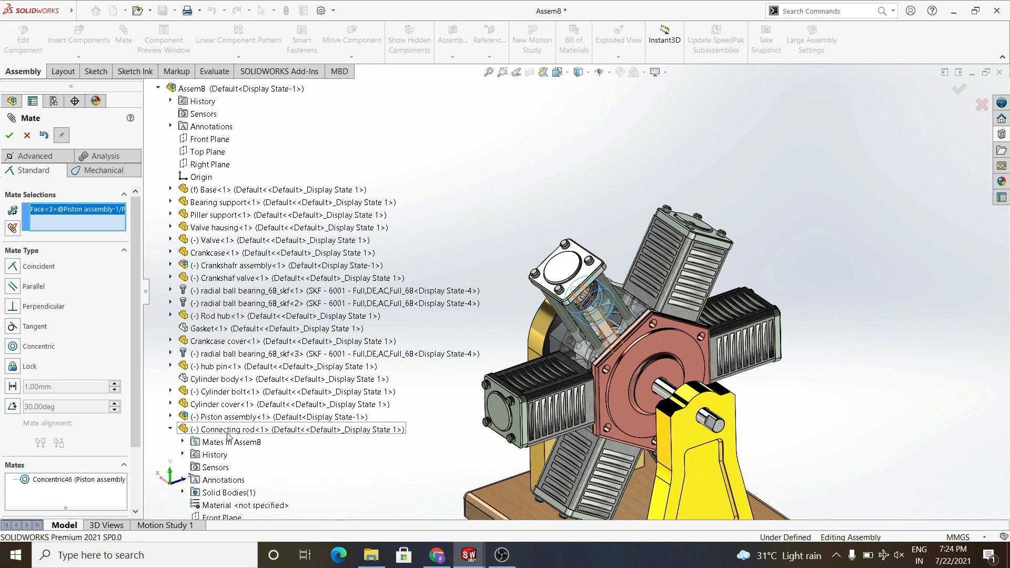
{"action": "scroll", "coordinate": [216, 315], "scroll_direction": "down", "scroll_amount": 3}
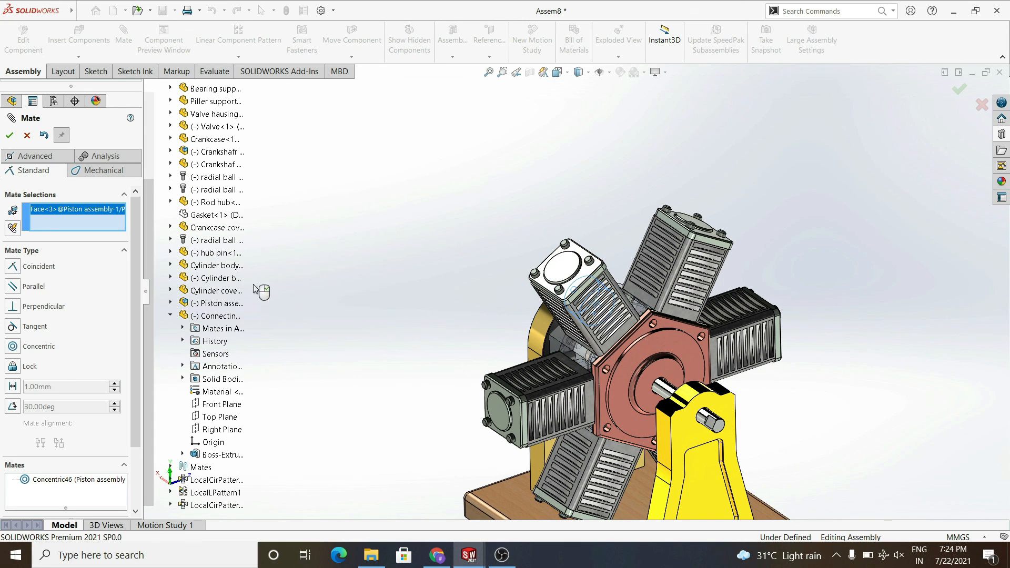
{"action": "left_click", "coordinate": [551, 266]}
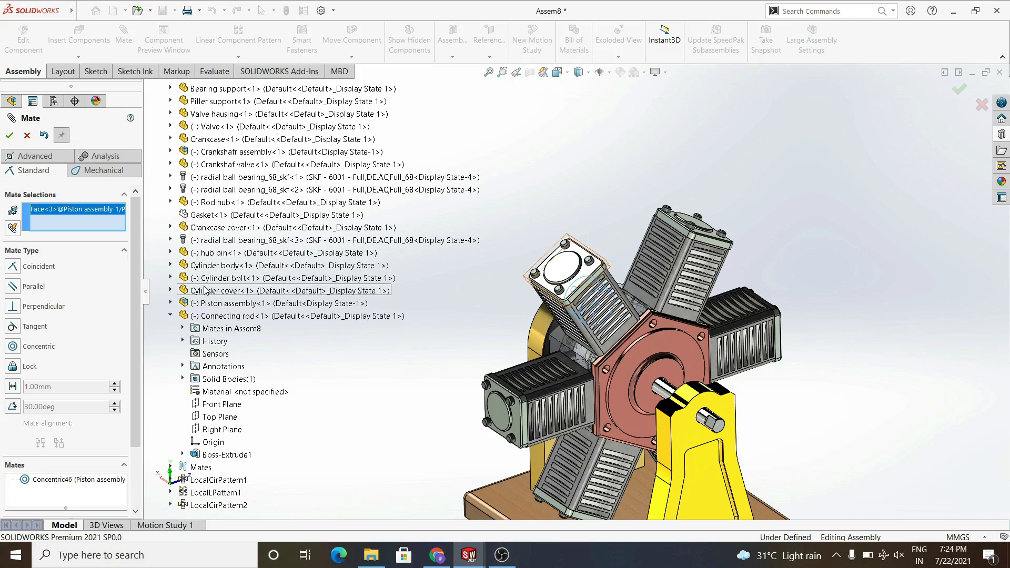
{"action": "right_click", "coordinate": [204, 288]}
{"action": "left_click", "coordinate": [231, 305]}
Step: Make the selected piston face concentric with the bore of the open cylinder body, and finish mating
{"action": "left_click", "coordinate": [564, 271]}
{"action": "left_click", "coordinate": [733, 244]}
{"action": "scroll", "coordinate": [600, 337], "scroll_direction": "down", "scroll_amount": 3}
{"action": "middle_click_drag", "start_coordinate": [550, 235], "coordinate": [590, 345]}
{"action": "mouse_move", "coordinate": [866, 479]}
{"action": "left_mouse_down"}
{"action": "mouse_move", "coordinate": [821, 476]}
{"action": "mouse_move", "coordinate": [848, 473]}
{"action": "left_mouse_up"}
{"action": "left_click", "coordinate": [9, 135]}
Step: Turn the crankshaft rod to check how the connecting rod and piston move with it
{"action": "scroll", "coordinate": [578, 301], "scroll_direction": "up", "scroll_amount": 5}
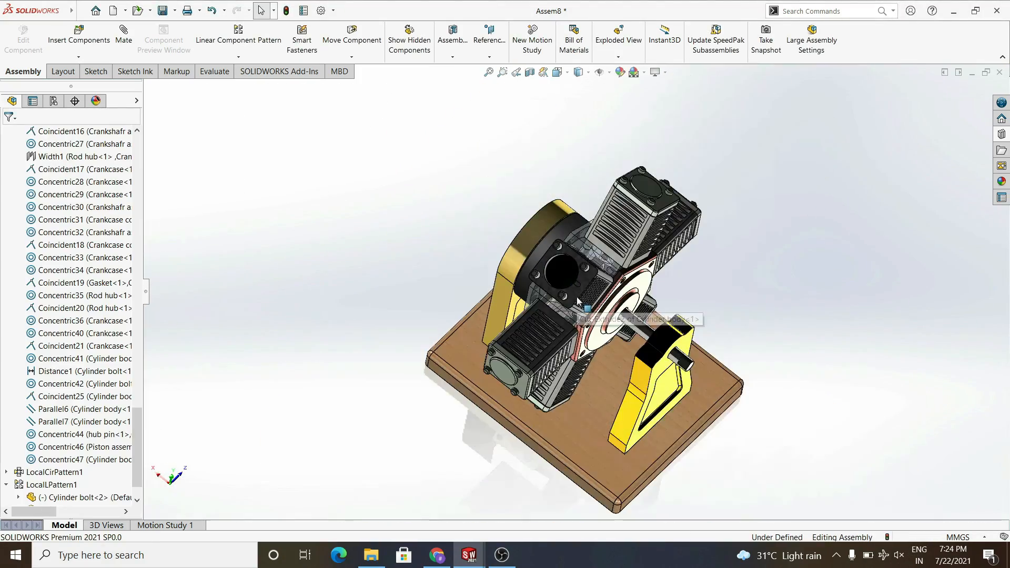
{"action": "middle_click_drag", "start_coordinate": [578, 301], "coordinate": [666, 349]}
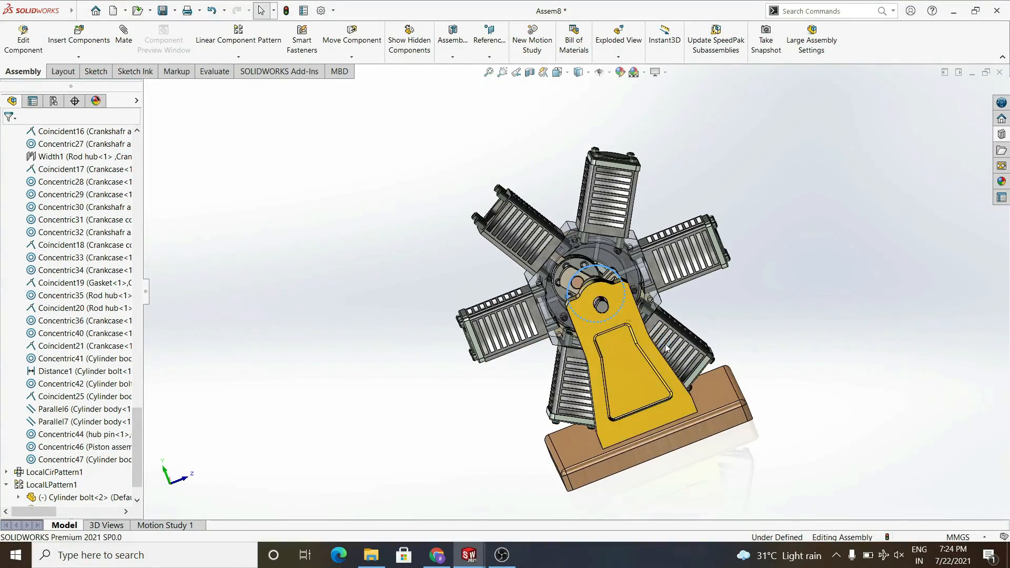
{"action": "left_click", "coordinate": [608, 310]}
{"action": "left_click_drag", "start_coordinate": [602, 305], "coordinate": [643, 312]}
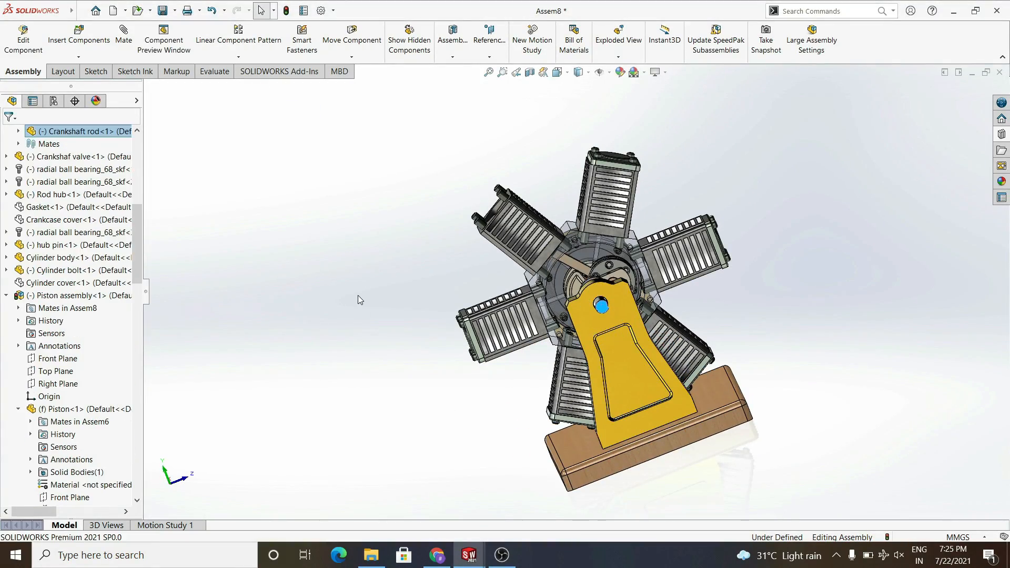
Step: Rebuild the assembly and save it as a new assembly file
{"action": "left_click", "coordinate": [358, 295]}
{"action": "middle_click_drag", "start_coordinate": [358, 295], "coordinate": [353, 463]}
{"action": "key", "text": "ctrl+s"}
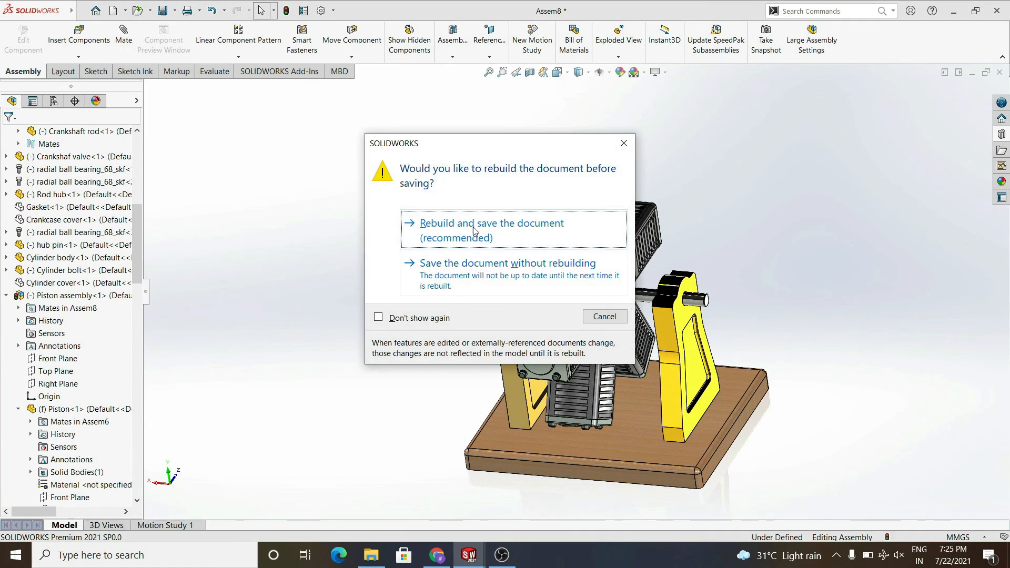
{"action": "left_click", "coordinate": [472, 227]}
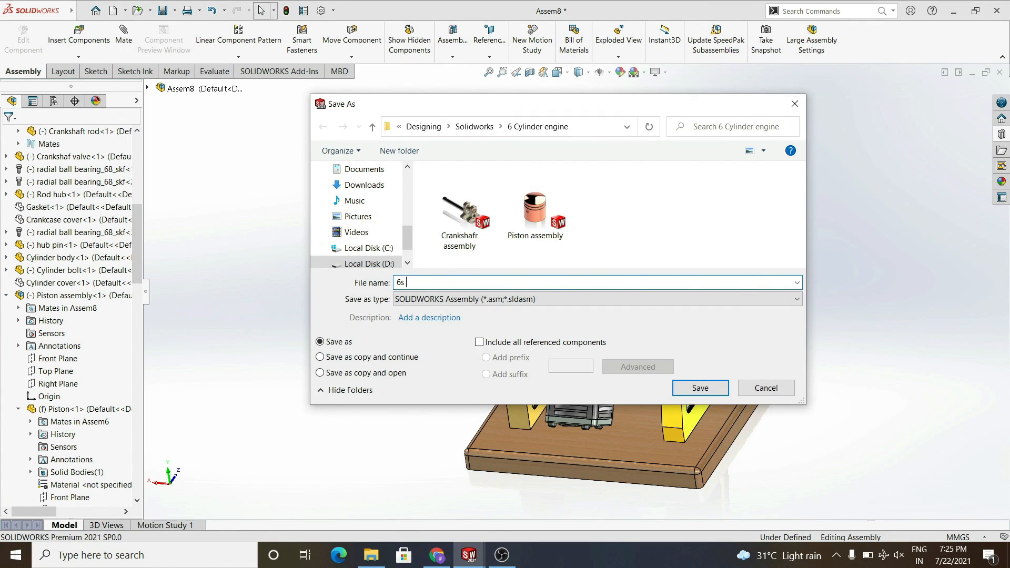